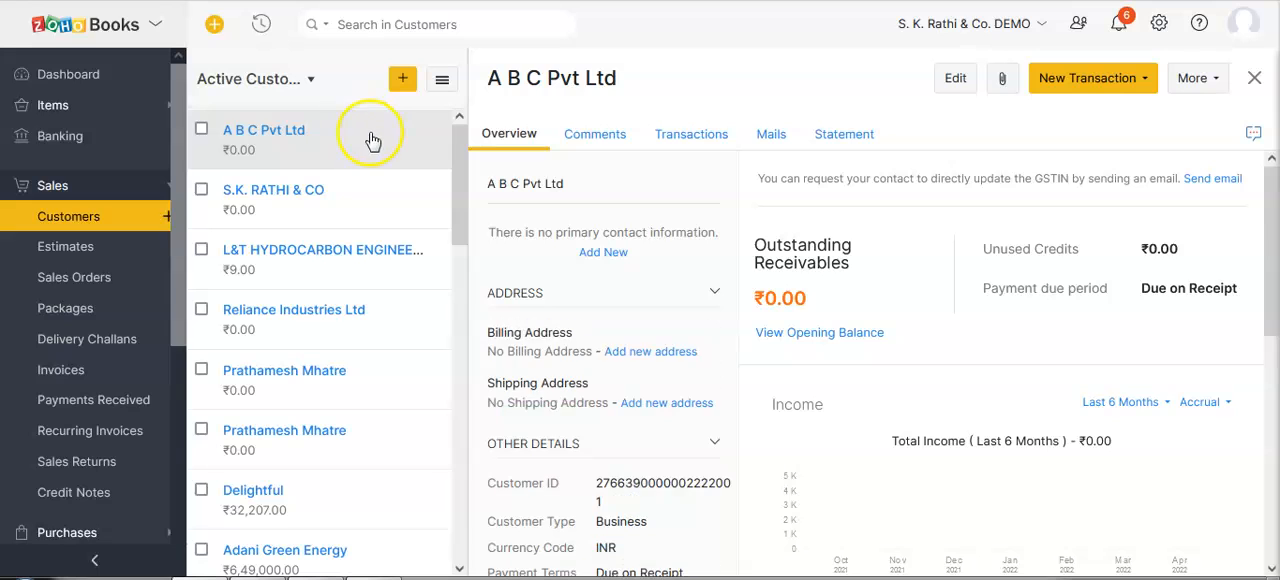
Open the A B C Pvt Ltd record among the active vendors.
left_click(56, 198)
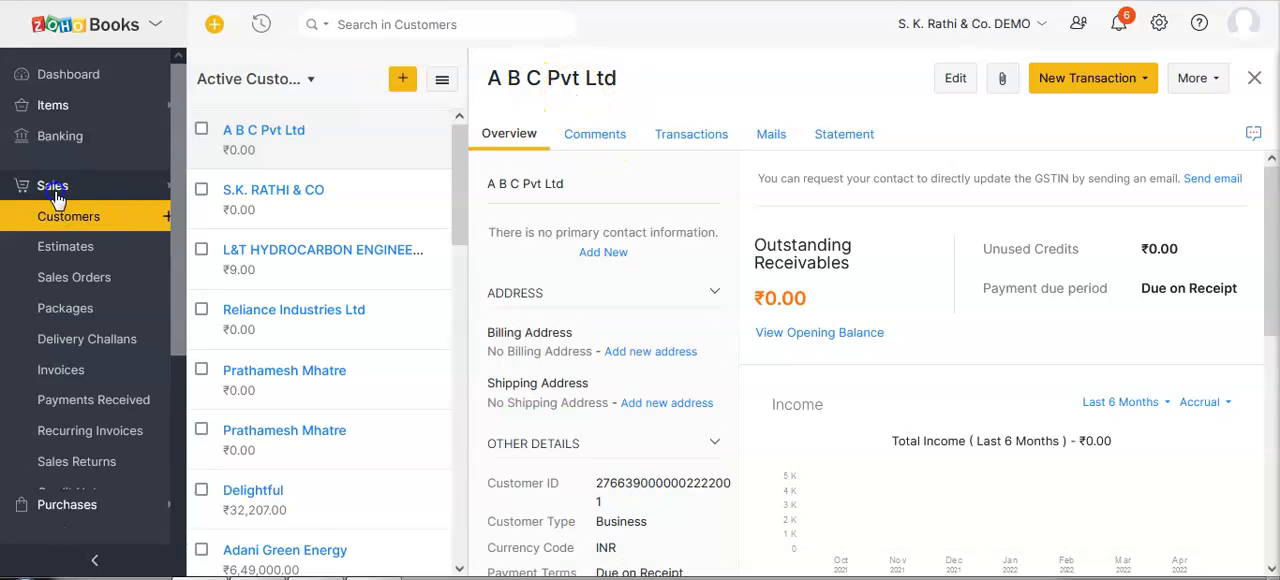
left_click(54, 222)
left_click(58, 252)
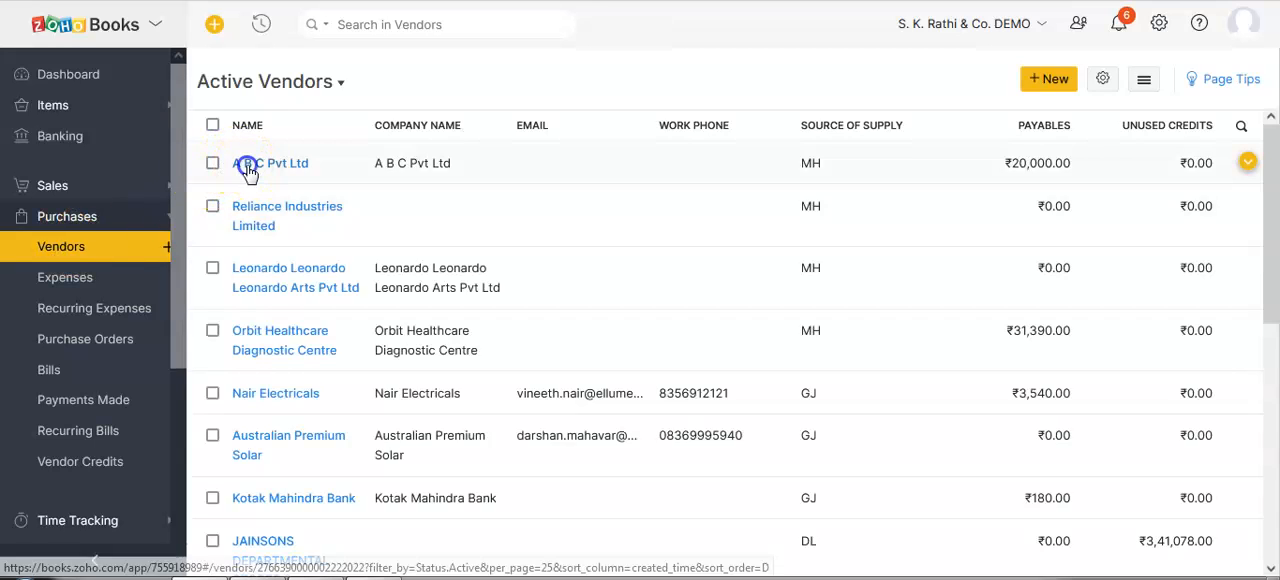
left_click(246, 163)
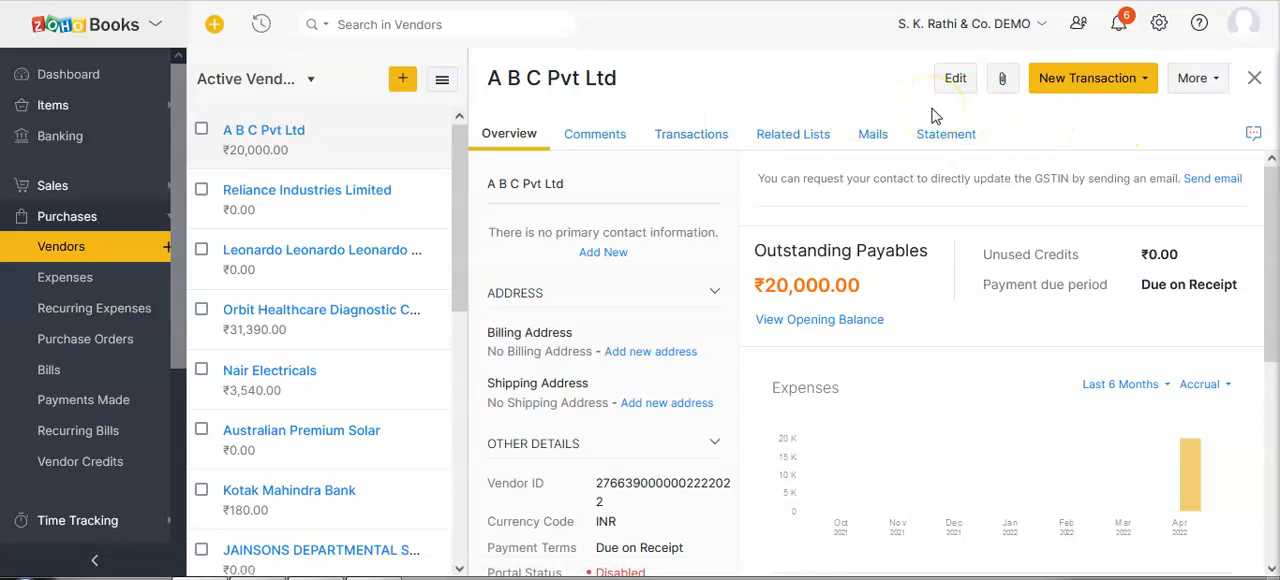
Link the vendor A B C Pvt Ltd to the customer A B C Pvt Ltd.
left_click(1204, 79)
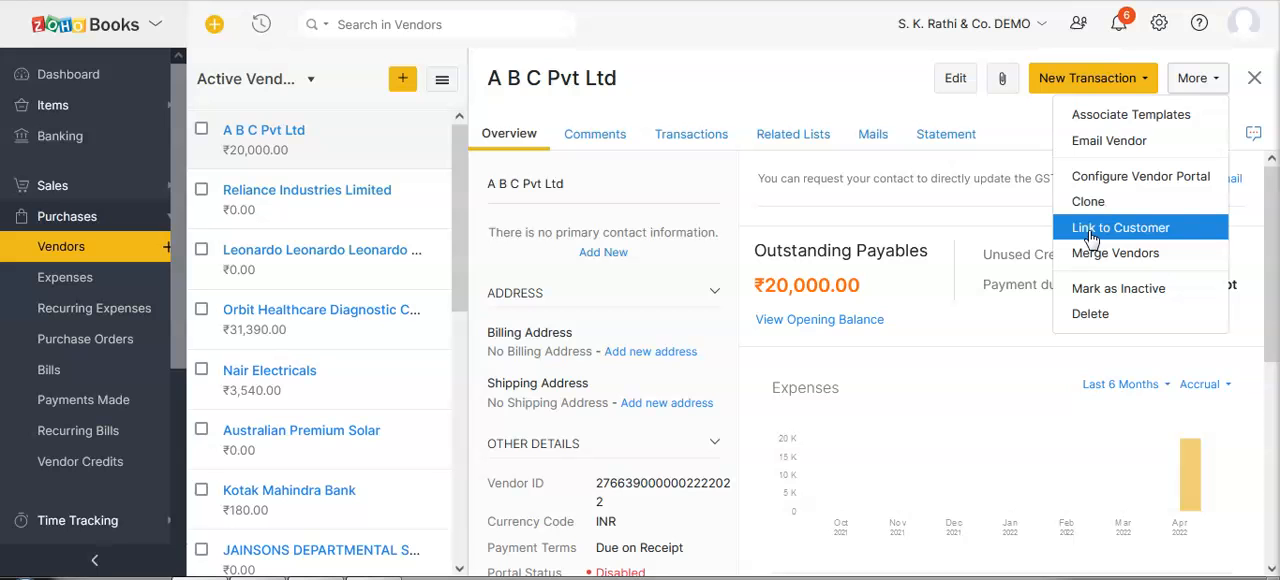
left_click(1124, 230)
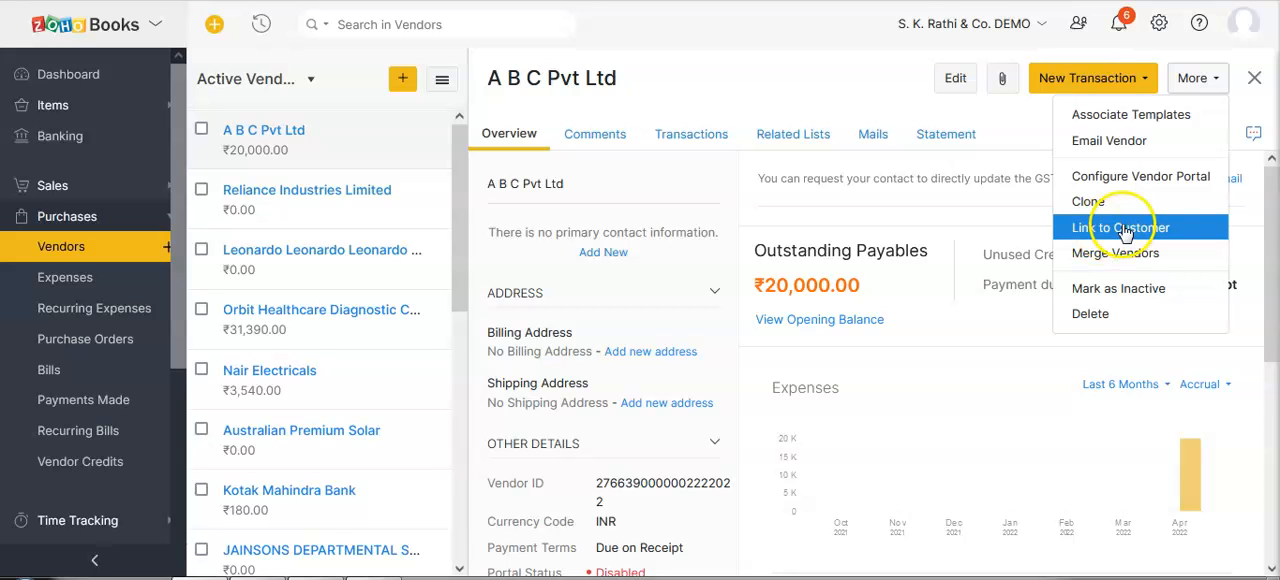
left_click(603, 188)
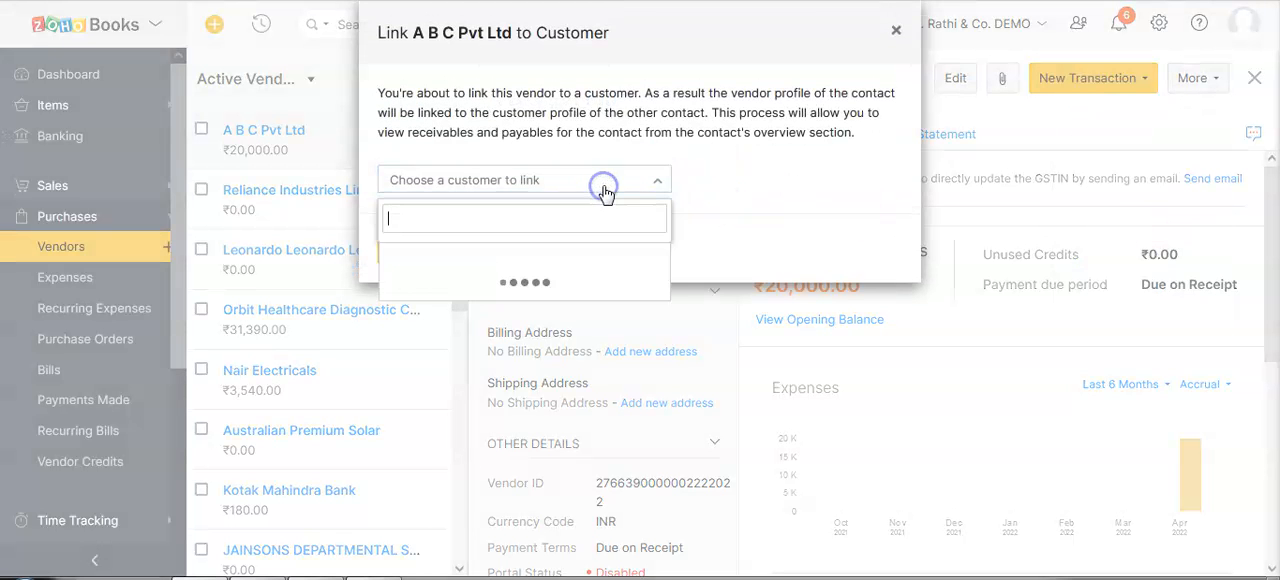
type("a b c")
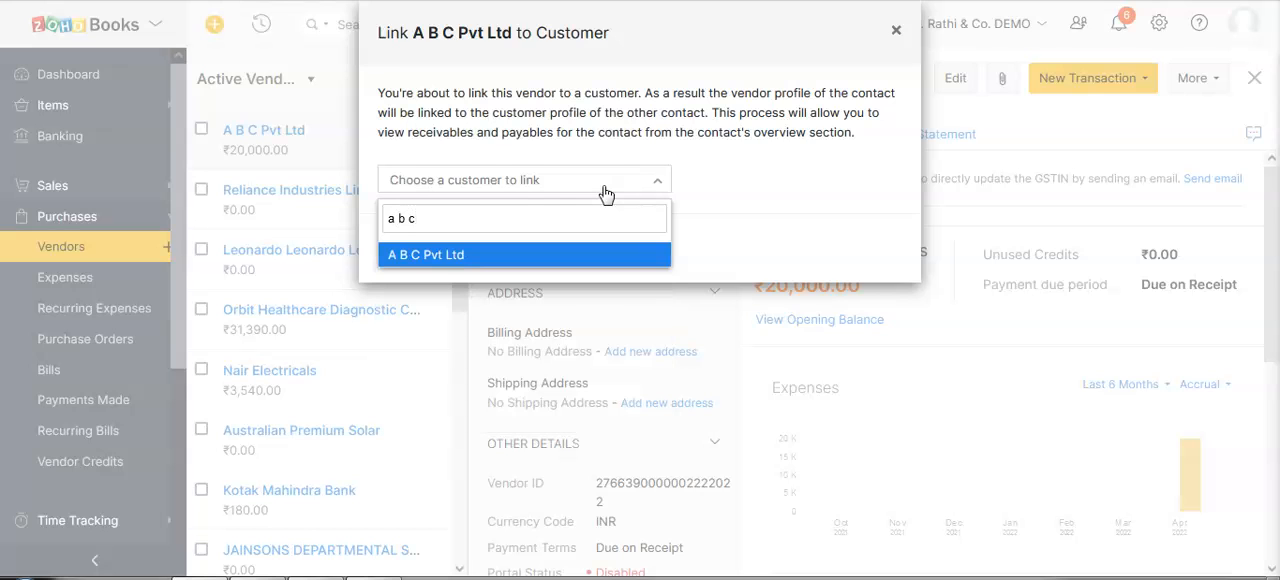
left_click(470, 254)
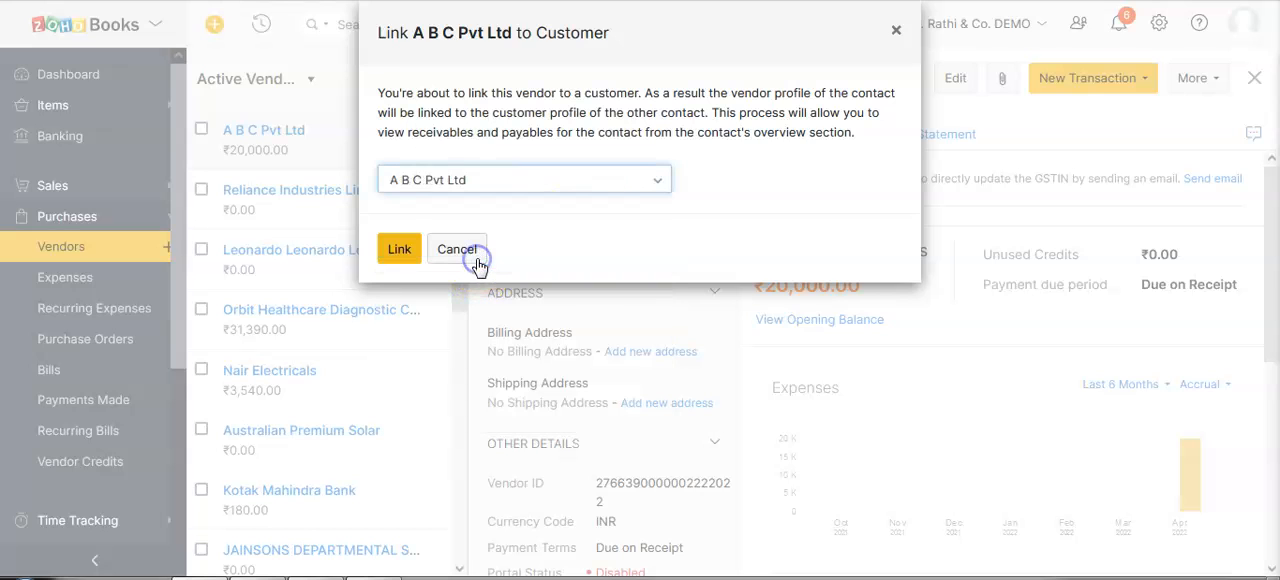
left_click(398, 252)
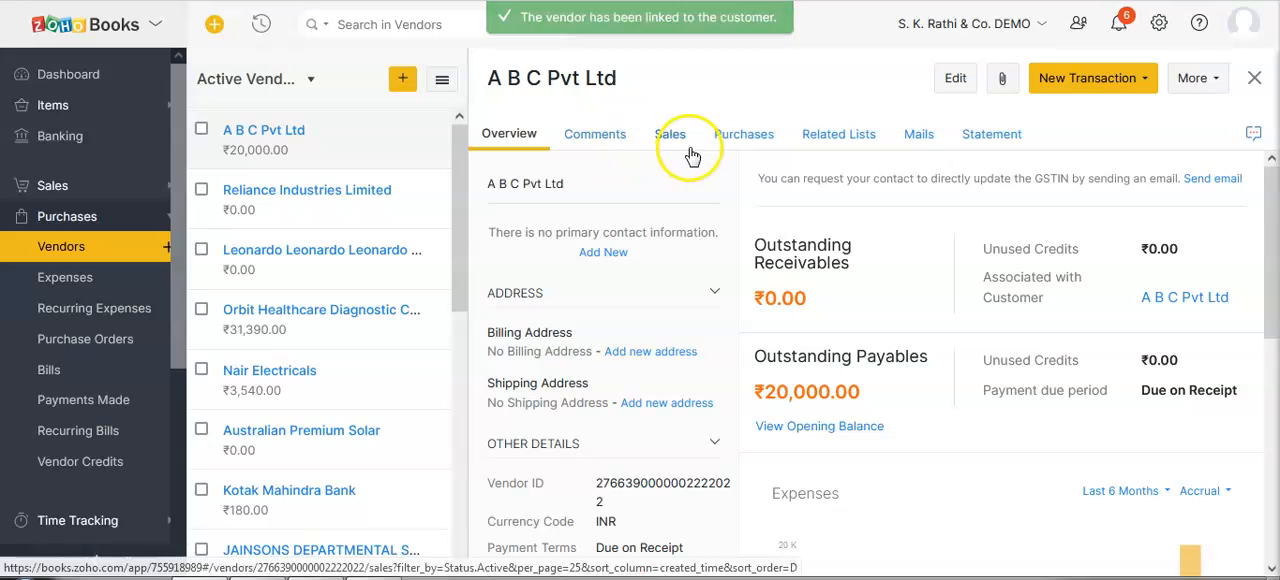
Review the sales and purchase transactions of the linked A B C Pvt Ltd vendor.
left_click(677, 138)
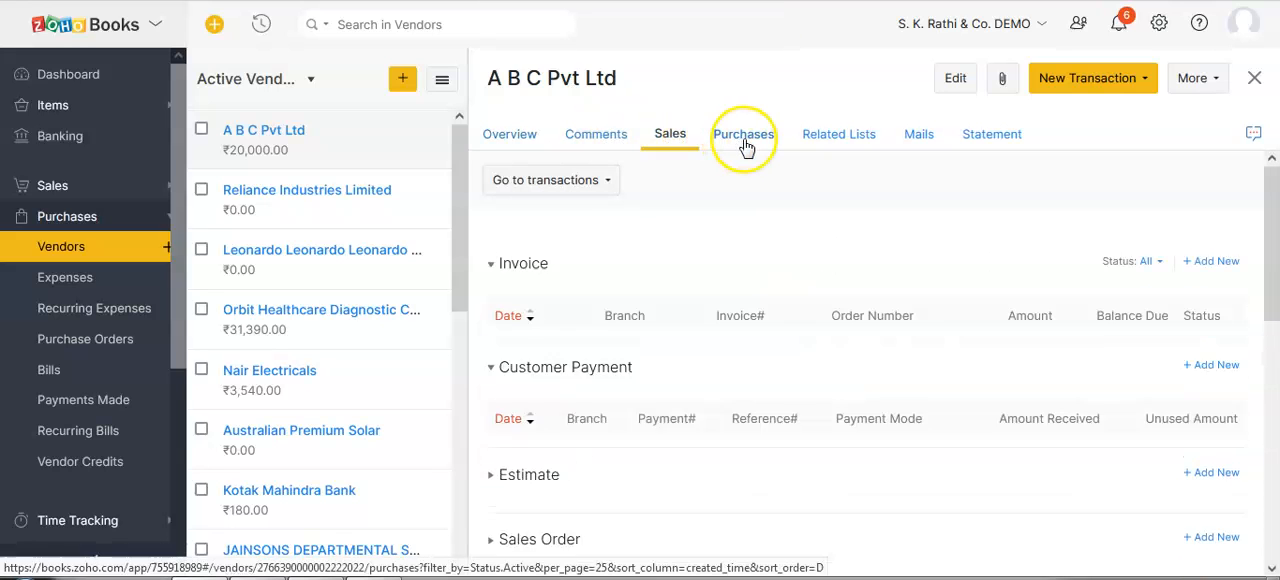
left_click(742, 140)
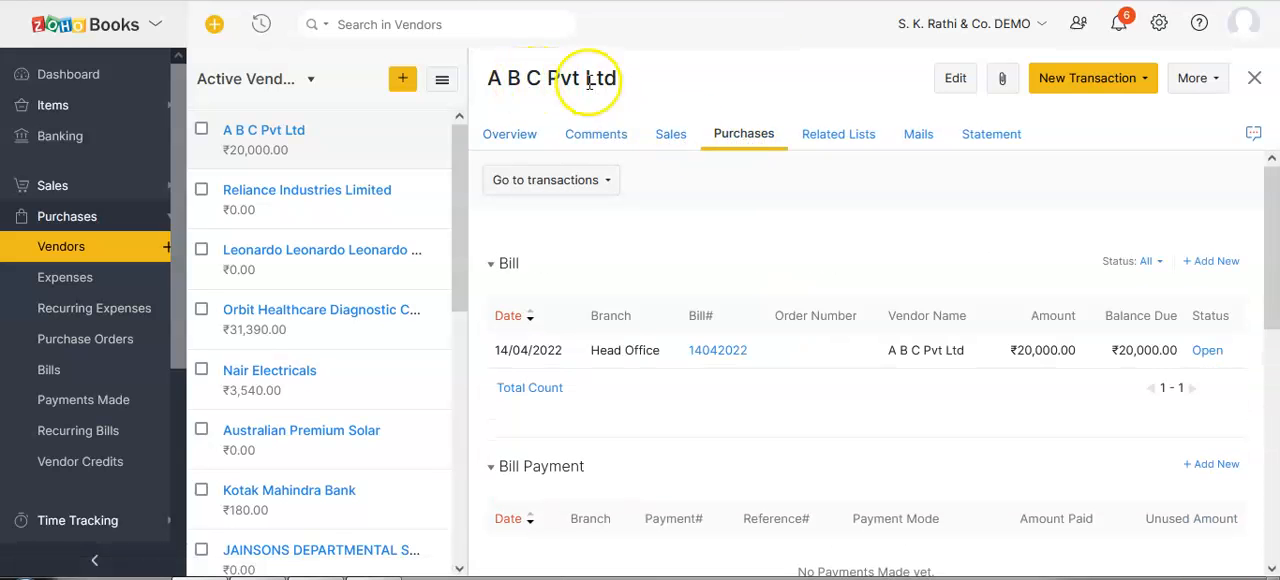
left_click(668, 138)
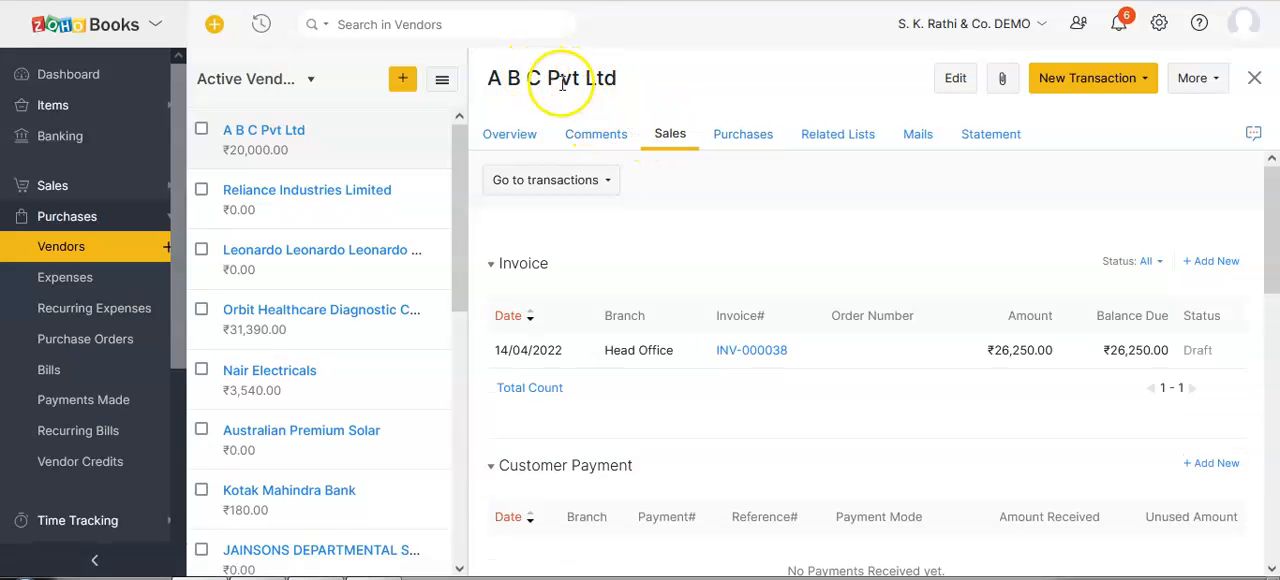
left_click(750, 142)
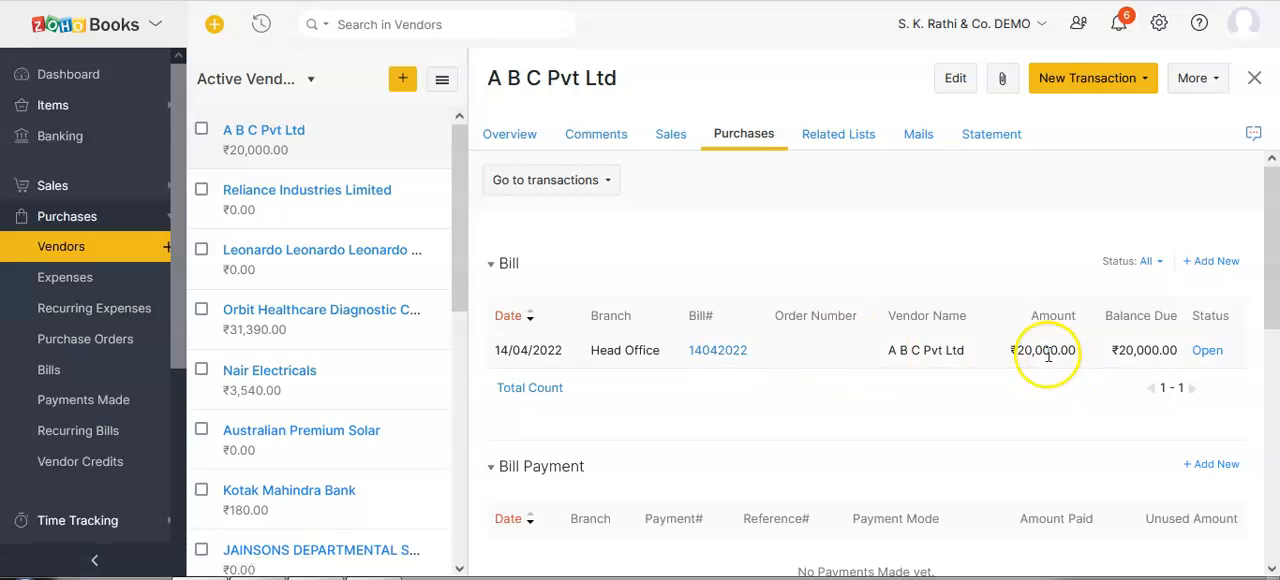
Open invoice INV-000038 from A B C Pvt Ltd's sales transactions and mark it as sent.
left_click(673, 138)
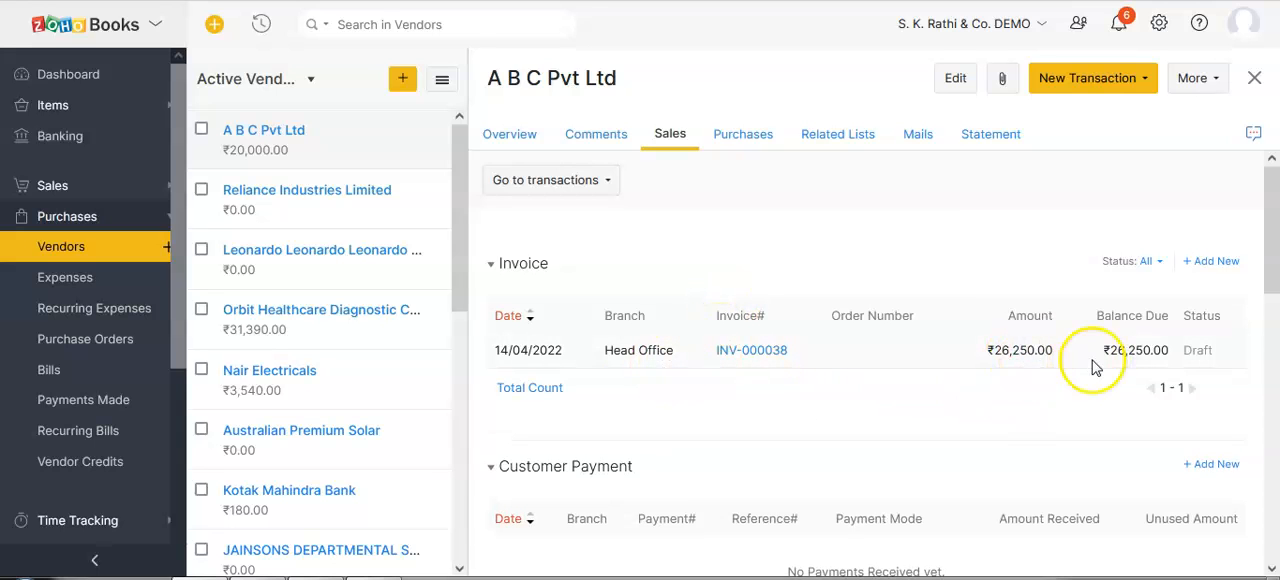
left_click(731, 362)
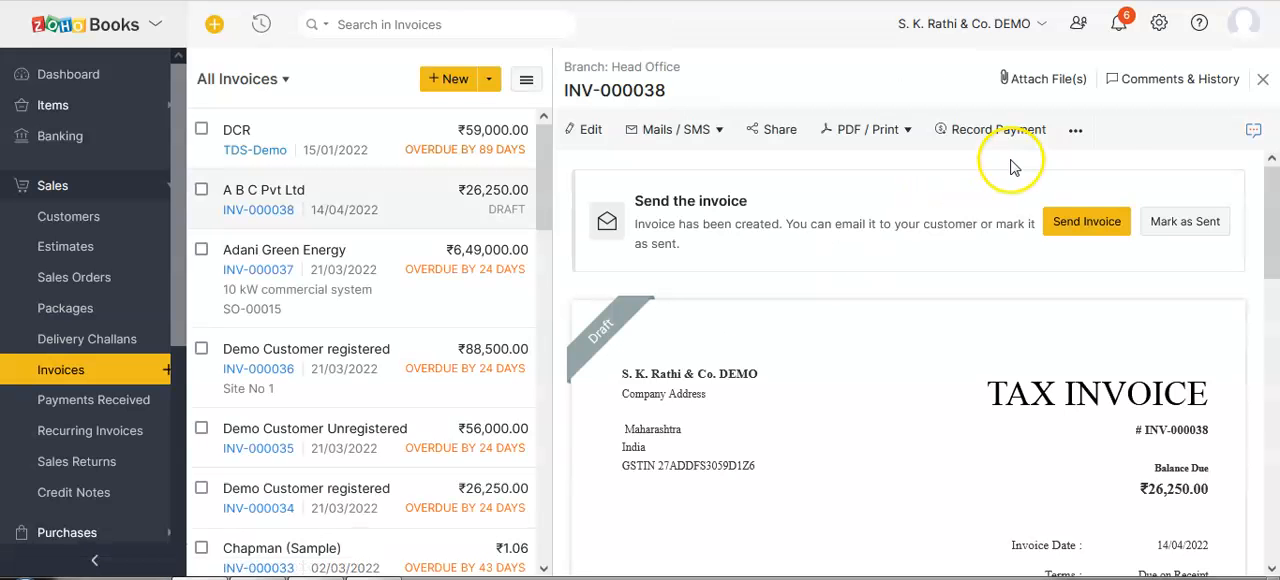
left_click(1163, 216)
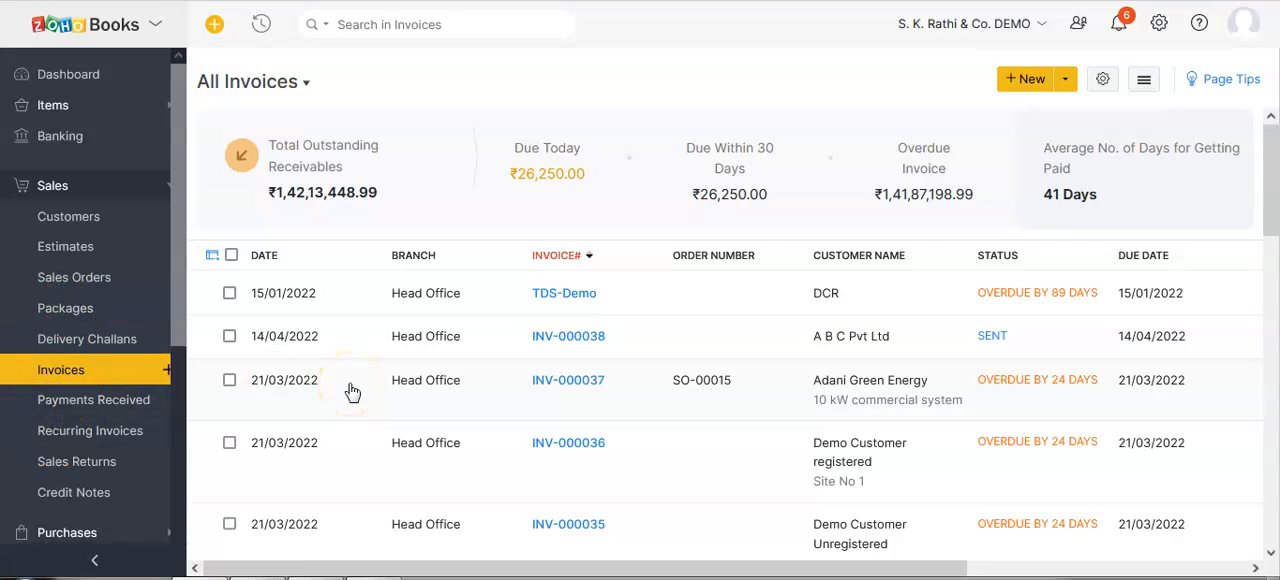
Open the customer A B C Pvt Ltd and review its sales, statement and purchase transactions.
left_click(101, 224)
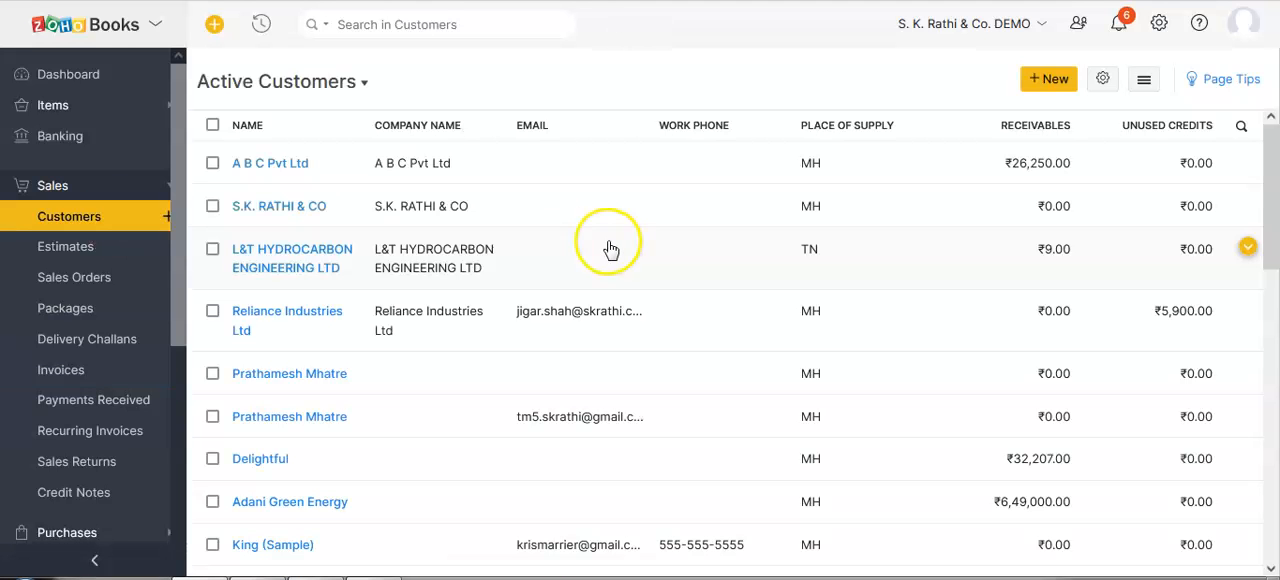
left_click(257, 165)
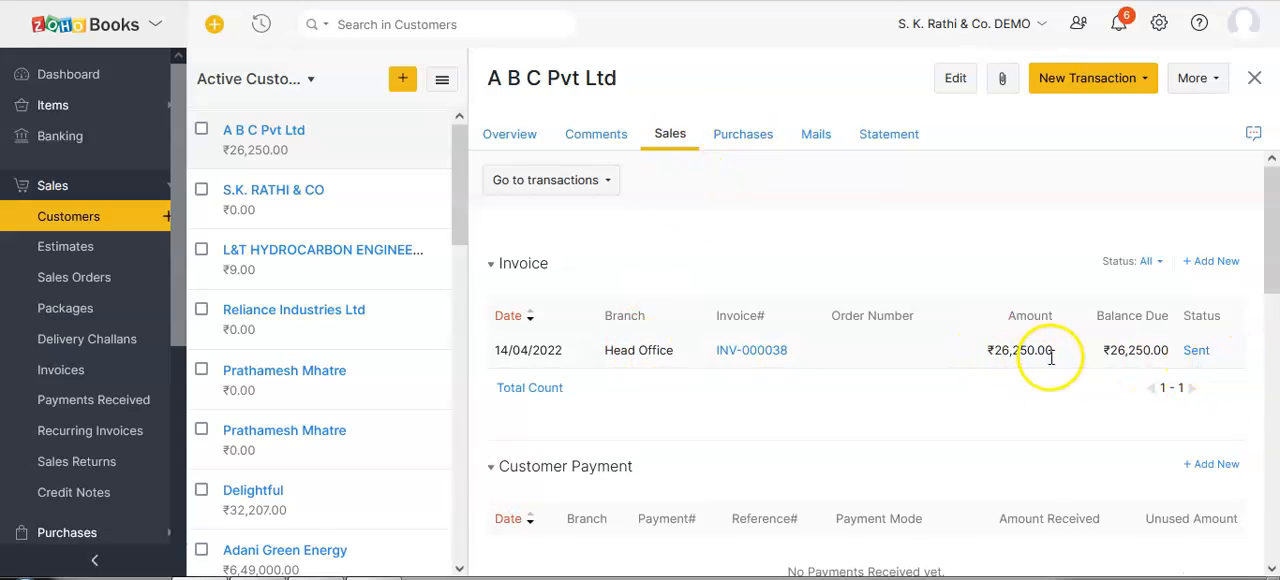
left_click(728, 135)
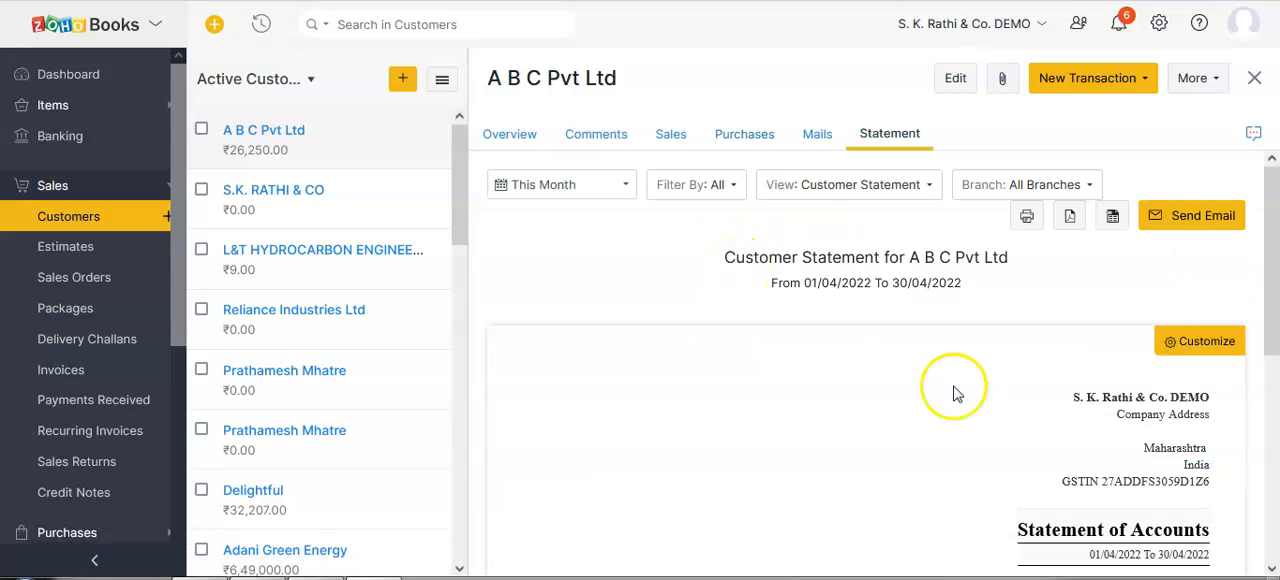
left_click(726, 132)
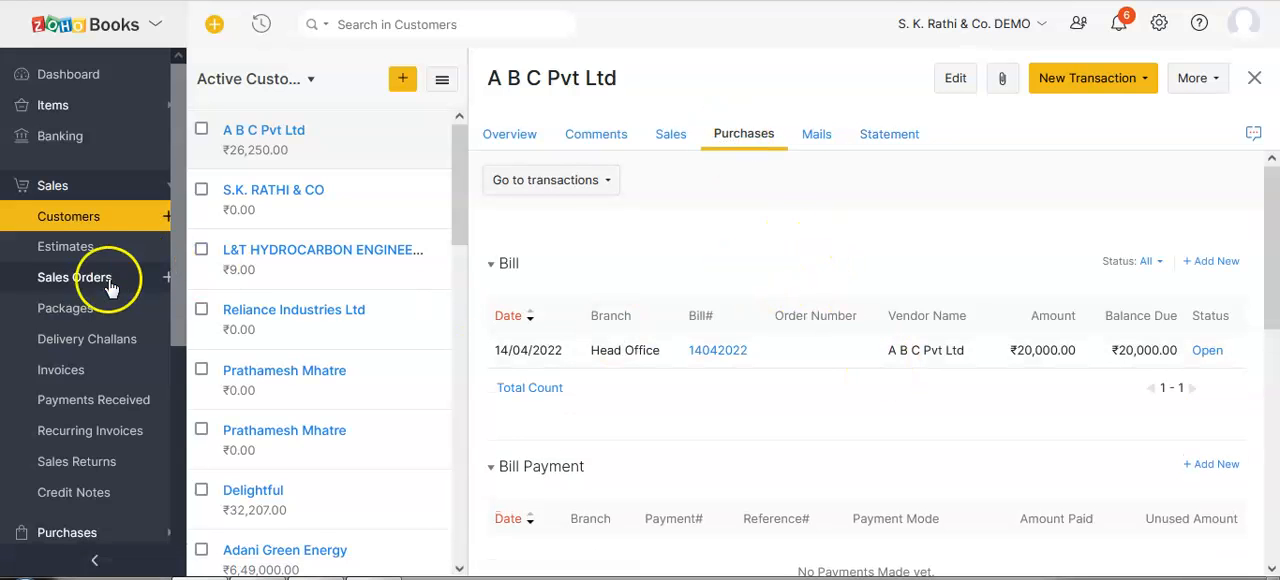
Start a new account in the chart of accounts and set its type to Other Current Liability.
scroll(110, 278, "down", 4)
left_click(74, 316)
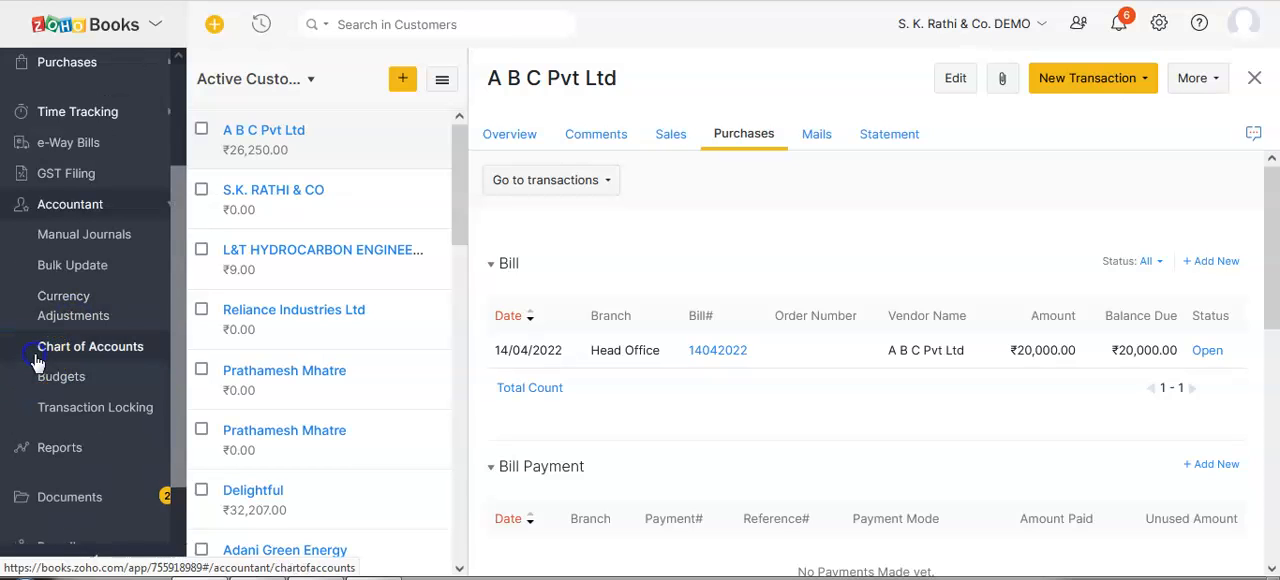
left_click(36, 358)
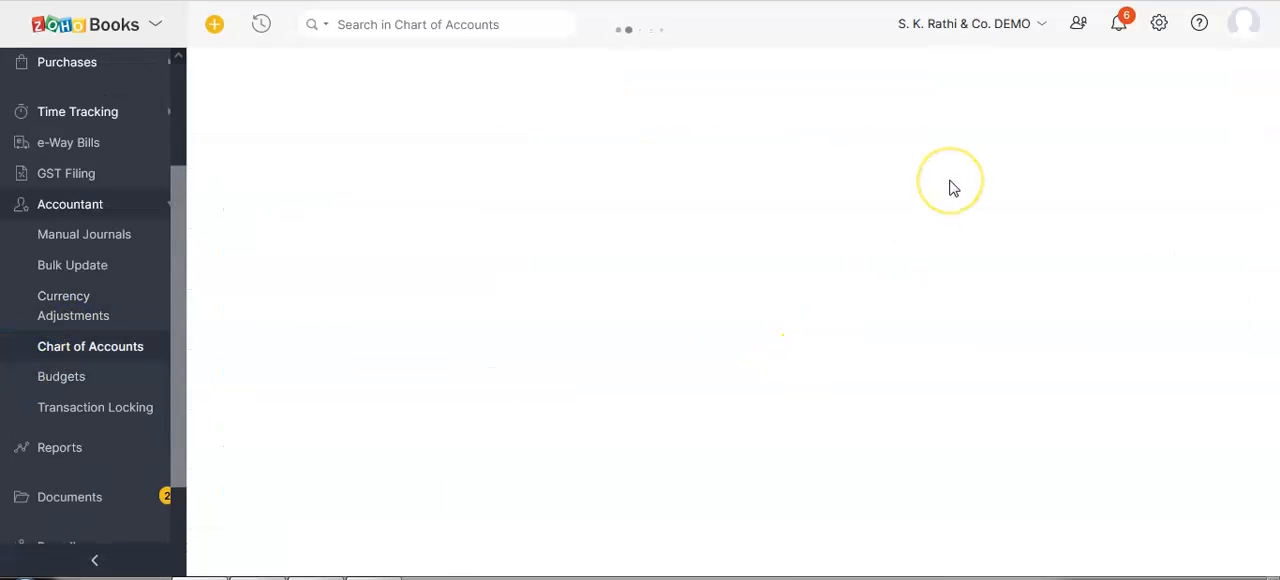
left_click(926, 80)
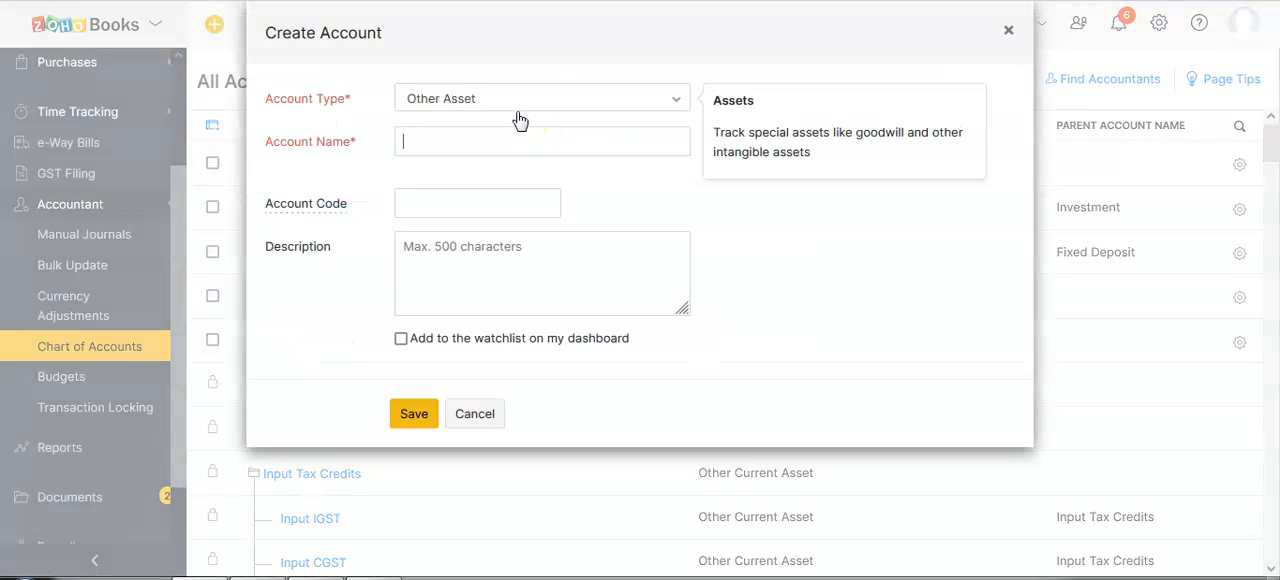
left_click(478, 102)
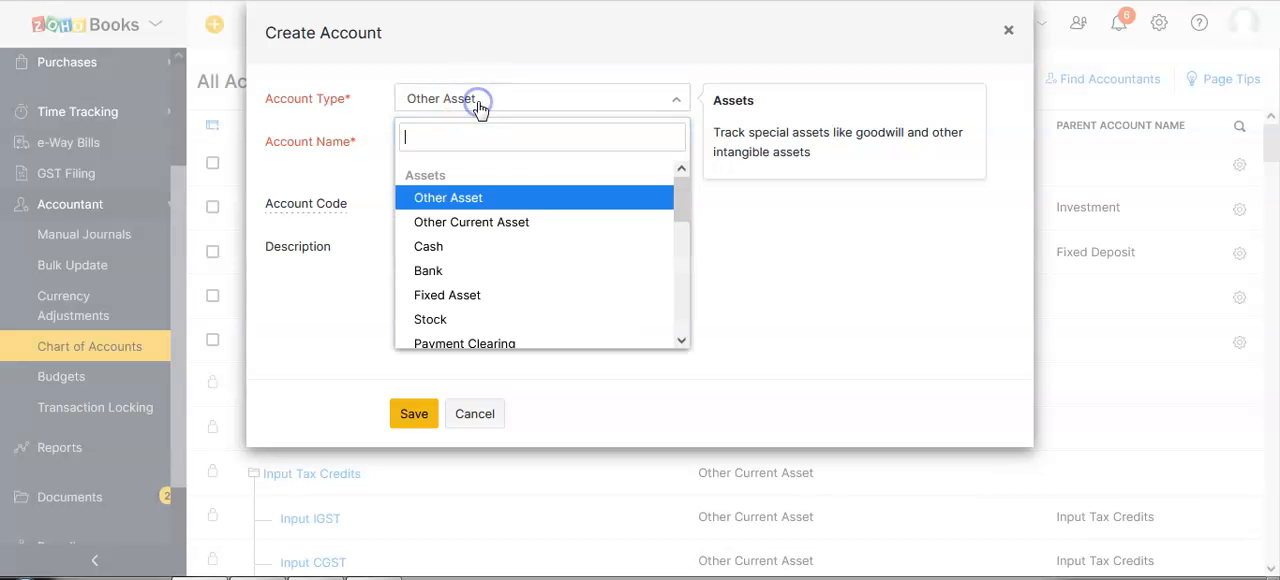
scroll(570, 295, "down", 3)
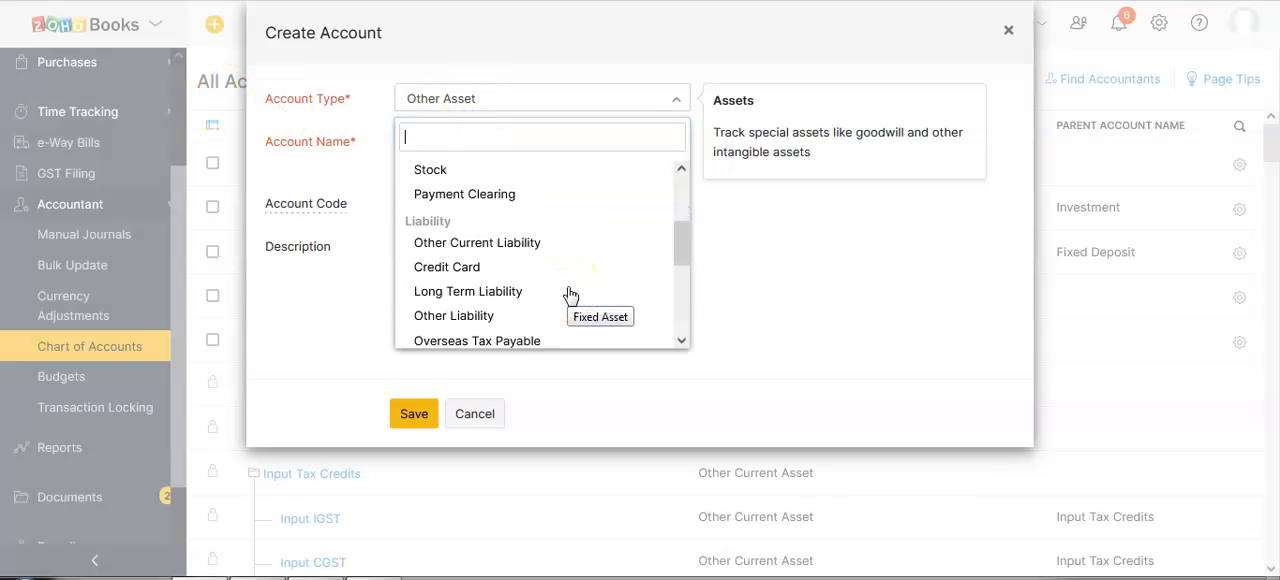
left_click(543, 264)
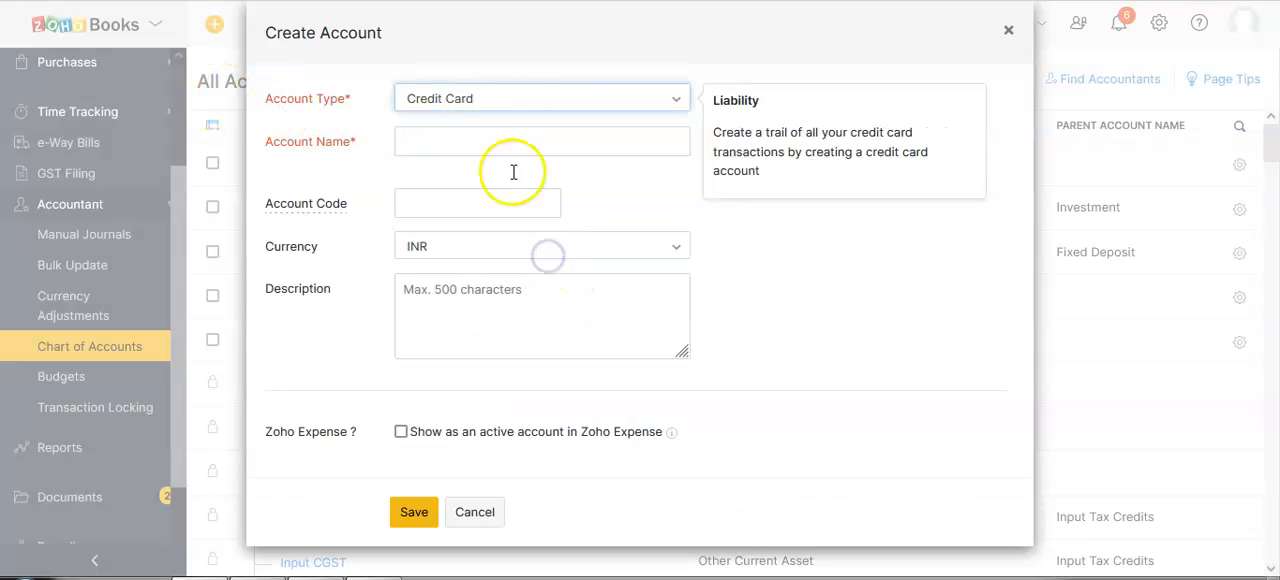
left_click(500, 96)
left_click(477, 330)
Name the account Inter setoff, add it to the dashboard watchlist and save it.
left_click(425, 141)
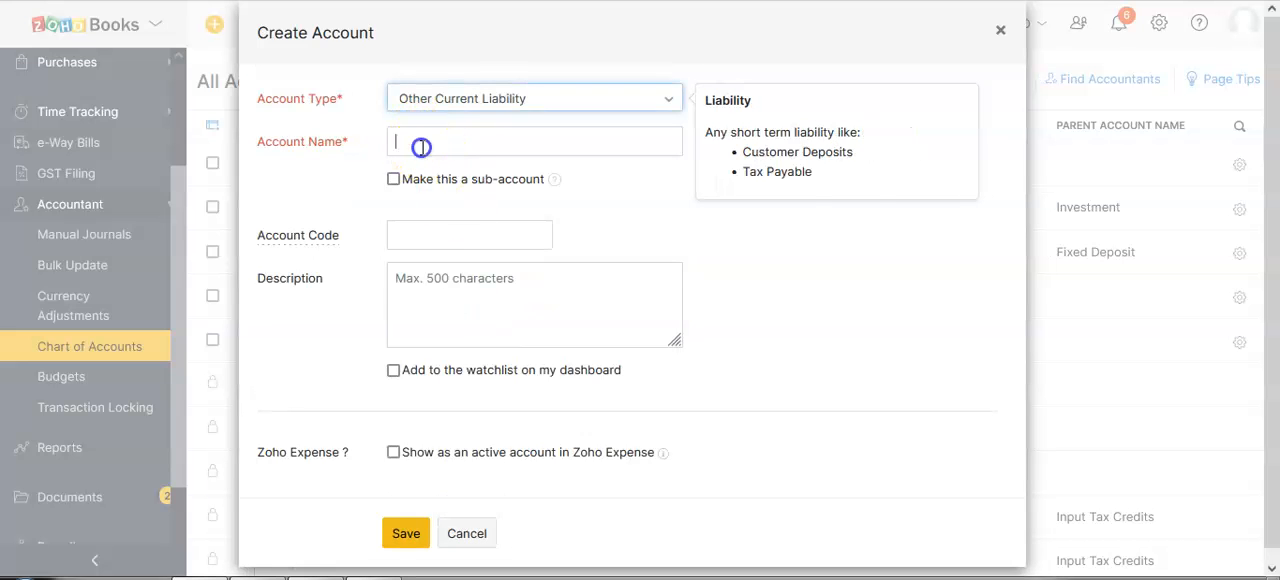
type("Inter")
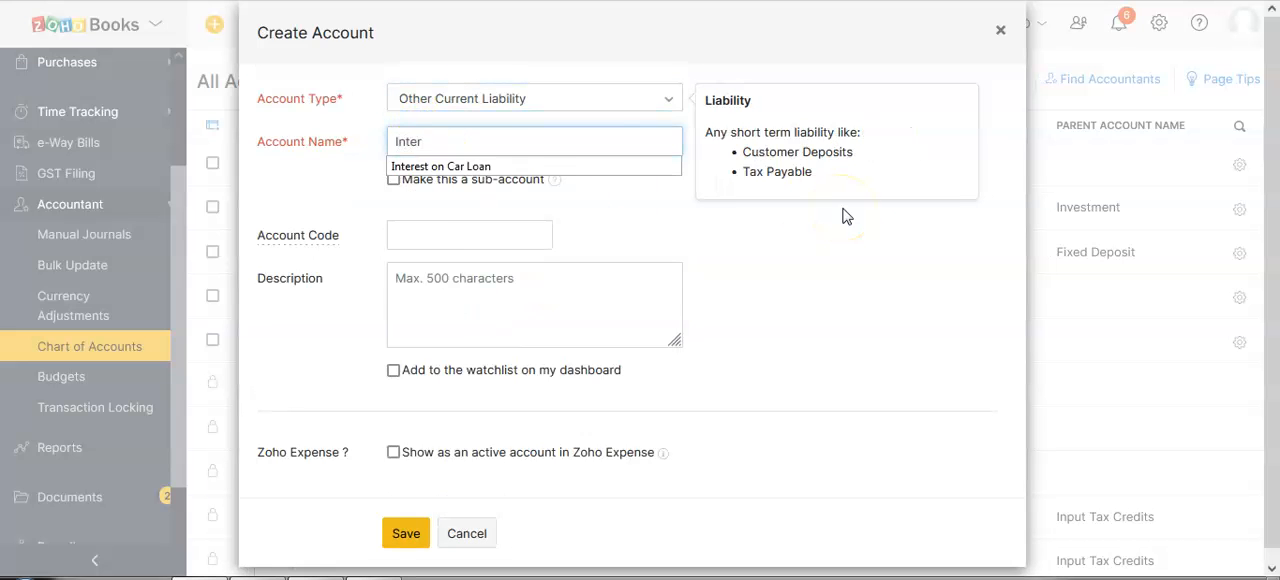
type(" setoff")
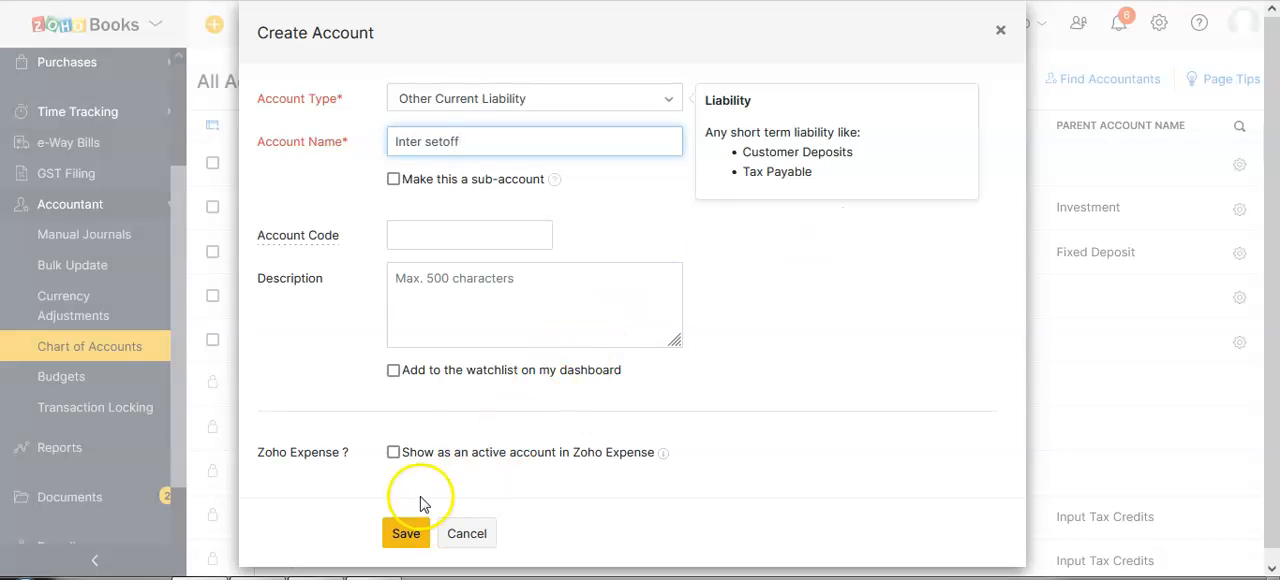
left_click(393, 370)
left_click(404, 531)
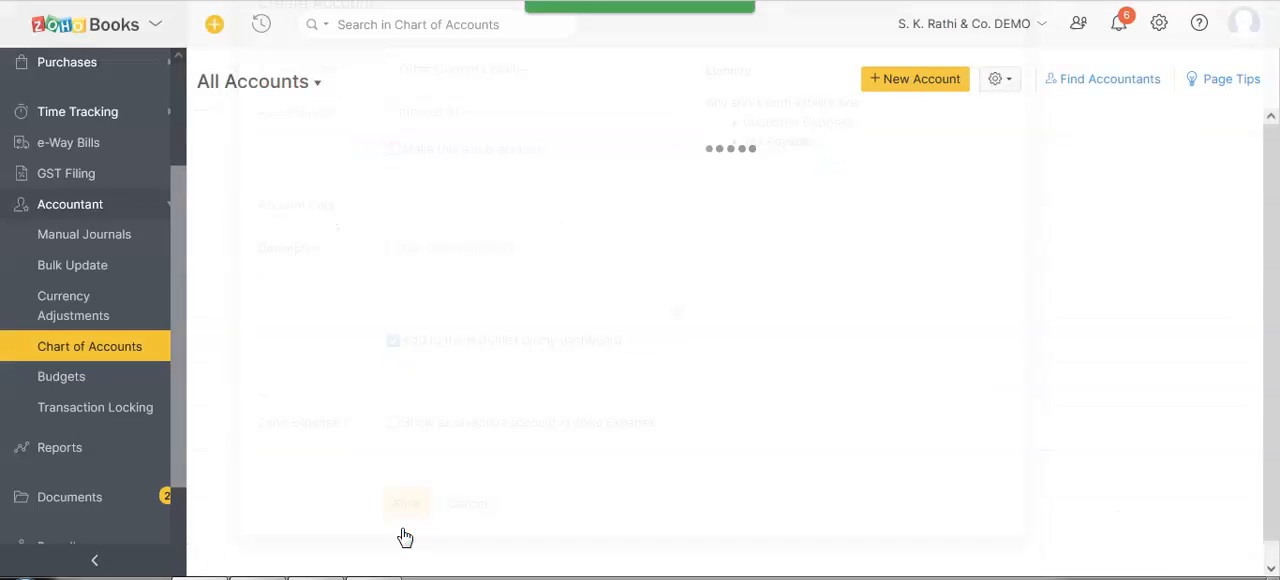
Check the Inter setoff account in the dashboard's account watchlist and view its account transactions.
scroll(97, 168, "up", 3)
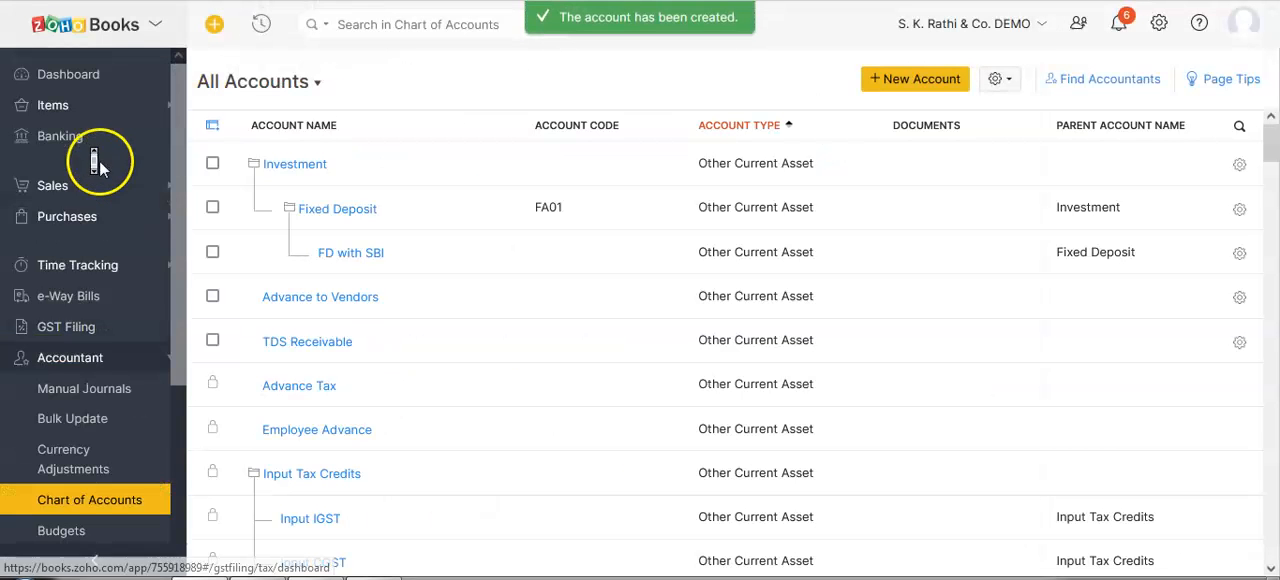
left_click(65, 75)
middle_click(706, 298)
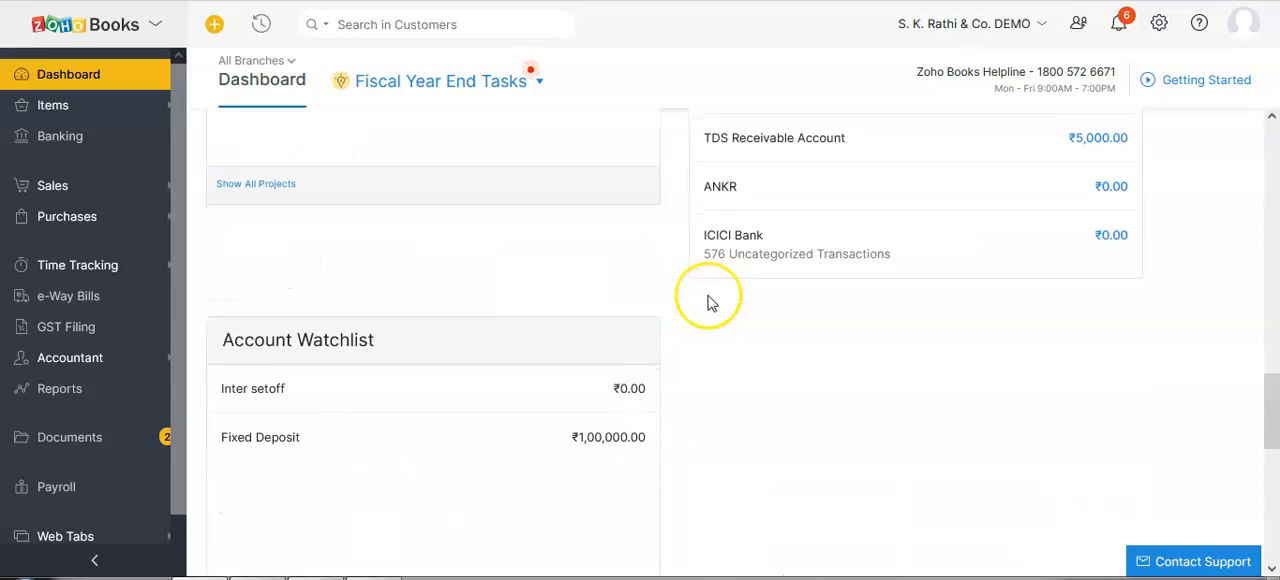
scroll(708, 297, "up", 2)
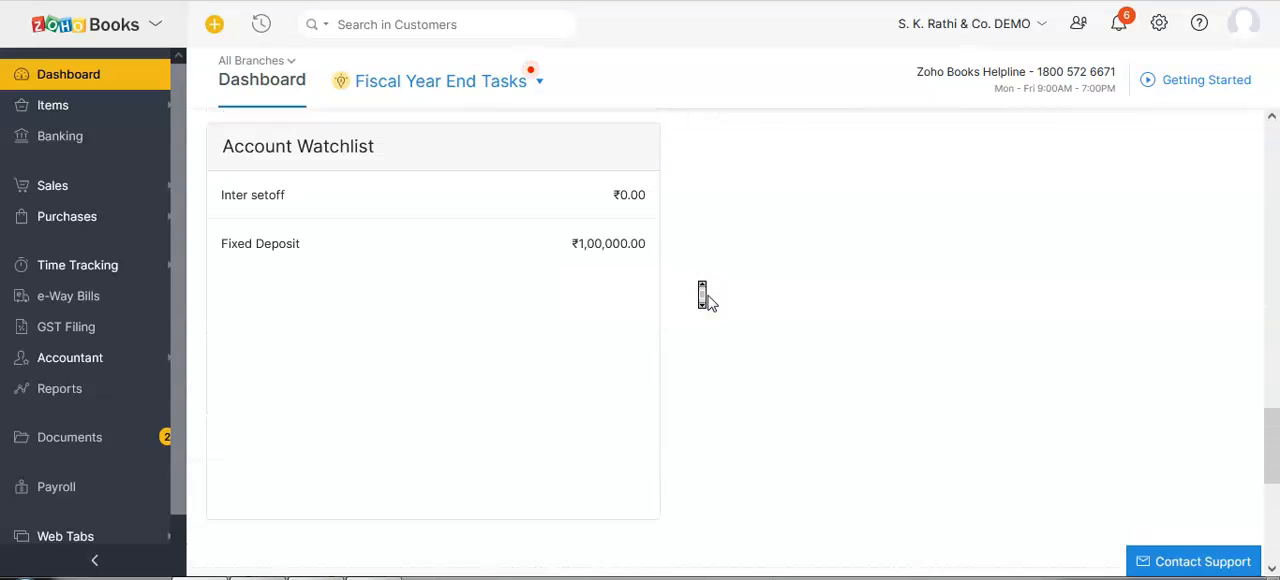
left_click(223, 151)
left_click_drag(223, 151, 325, 150)
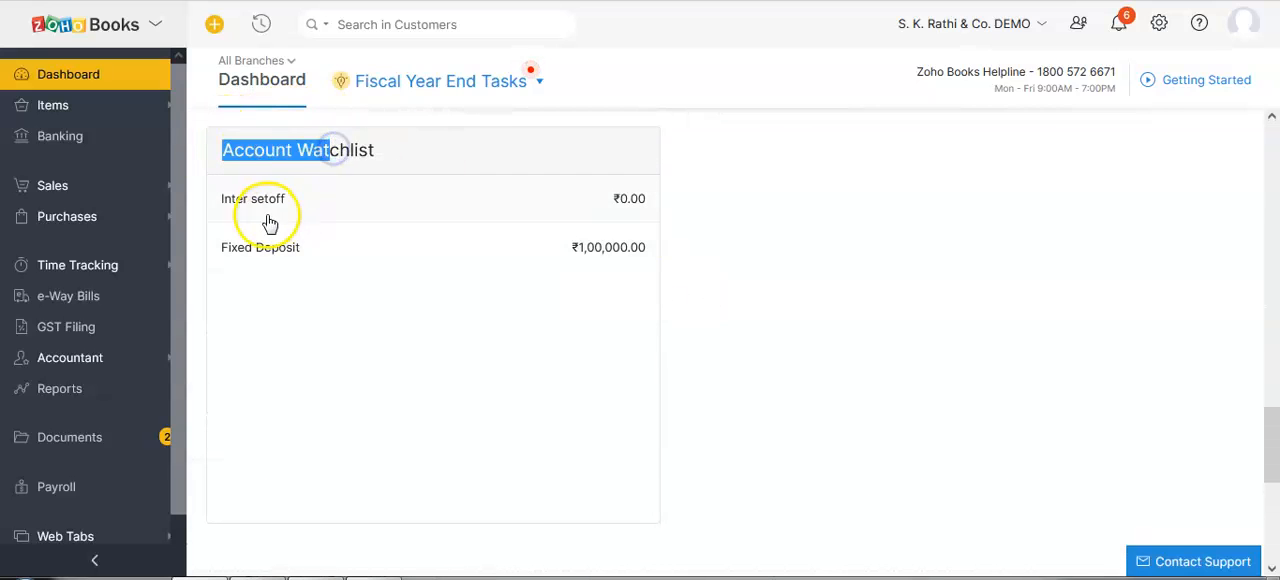
left_click_drag(224, 201, 655, 208)
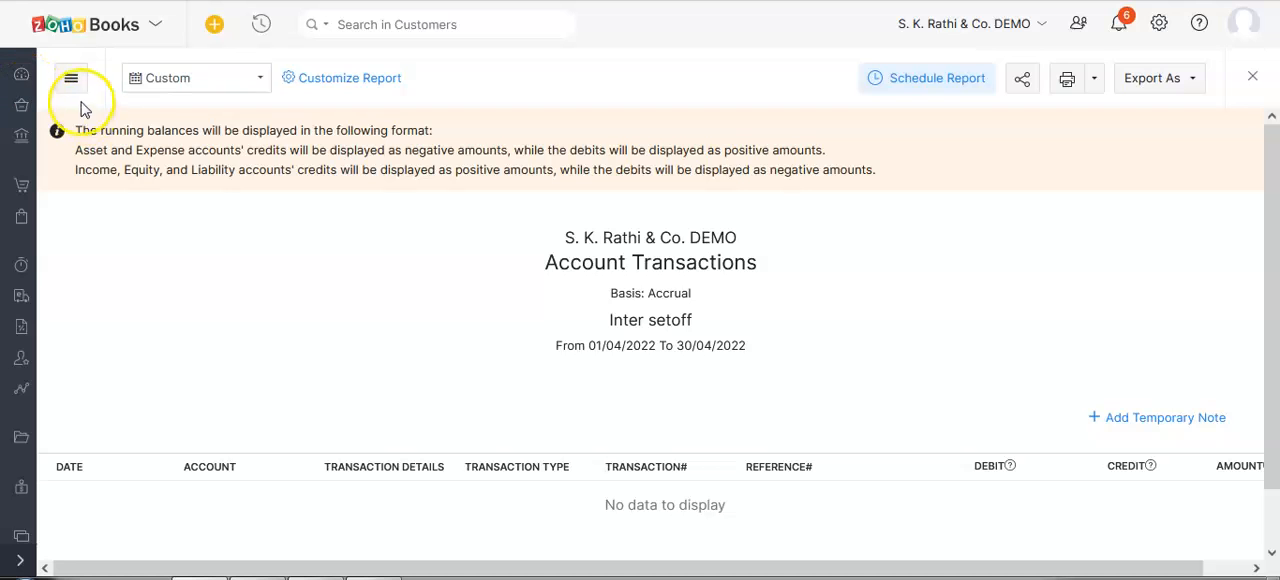
Open the vendor A B C Pvt Ltd and review its sales and purchase transactions.
left_click(18, 560)
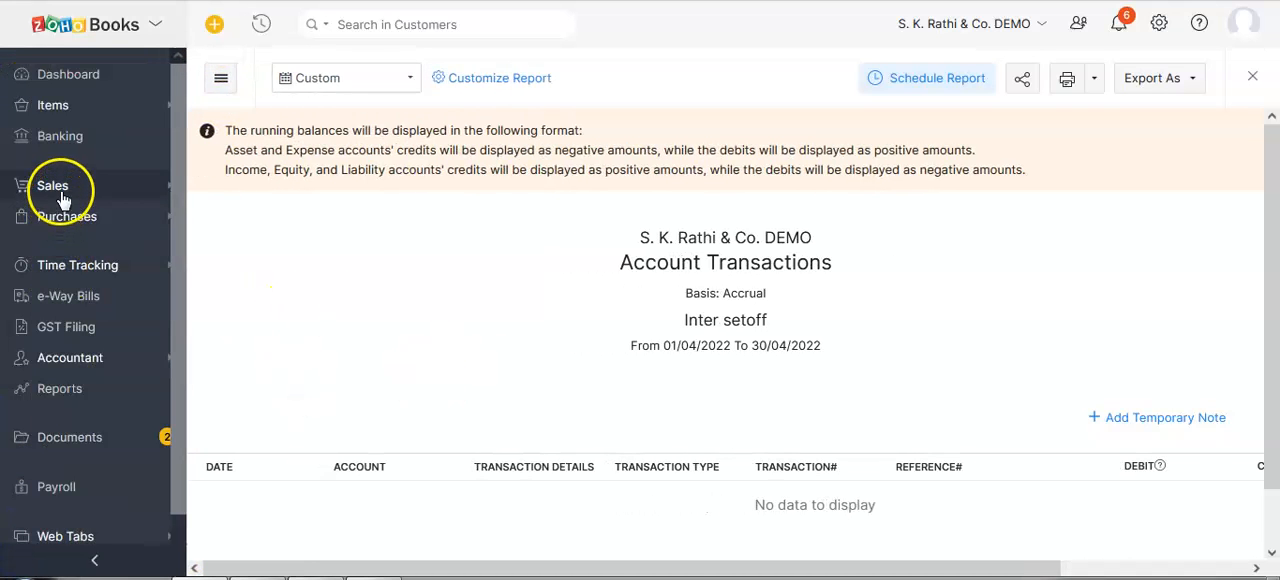
left_click(67, 217)
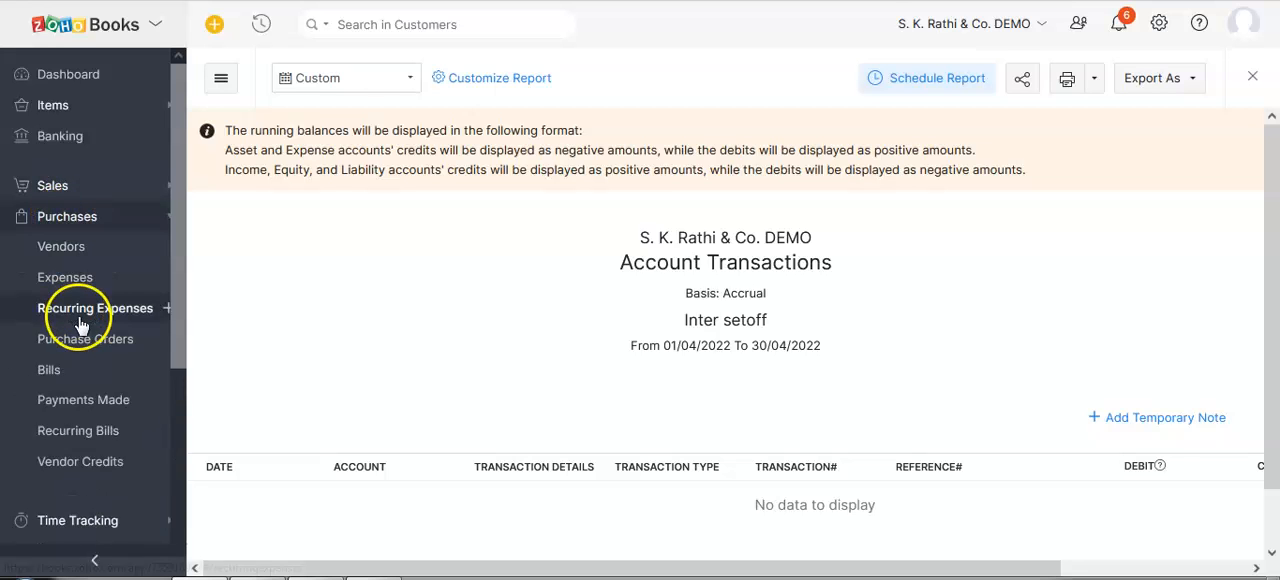
left_click(62, 249)
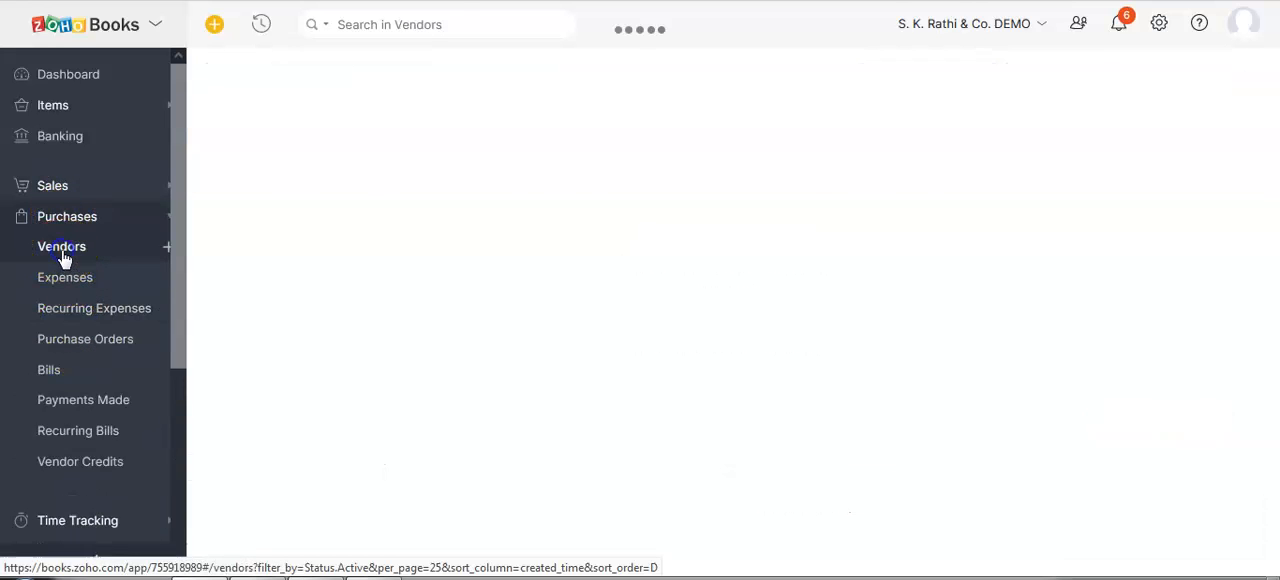
left_click(262, 163)
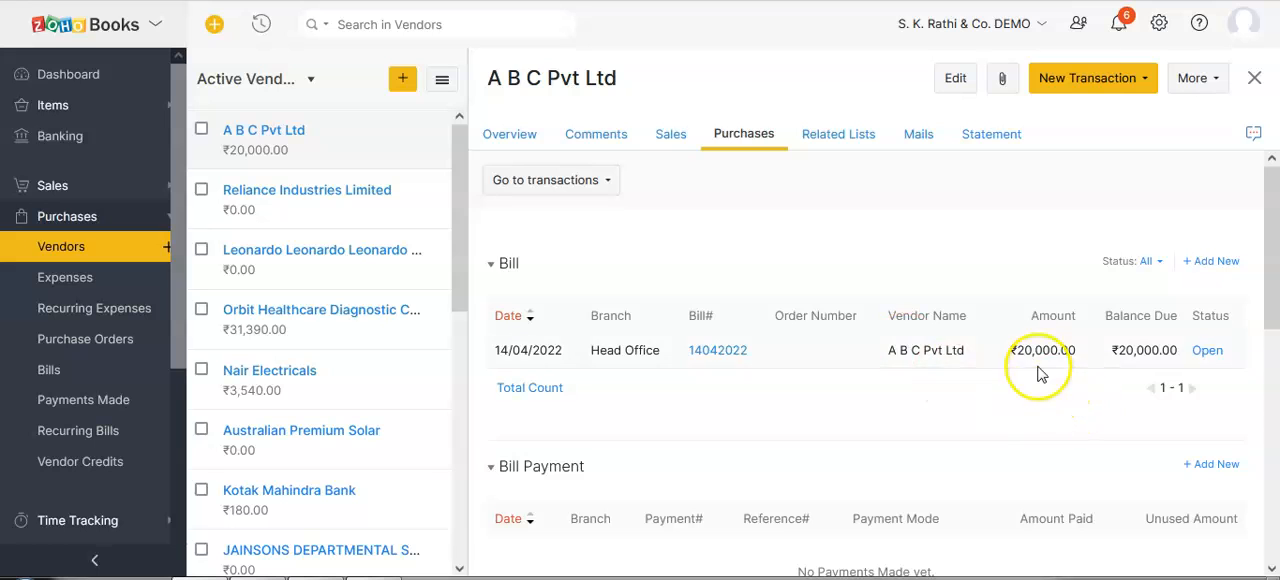
left_click(667, 134)
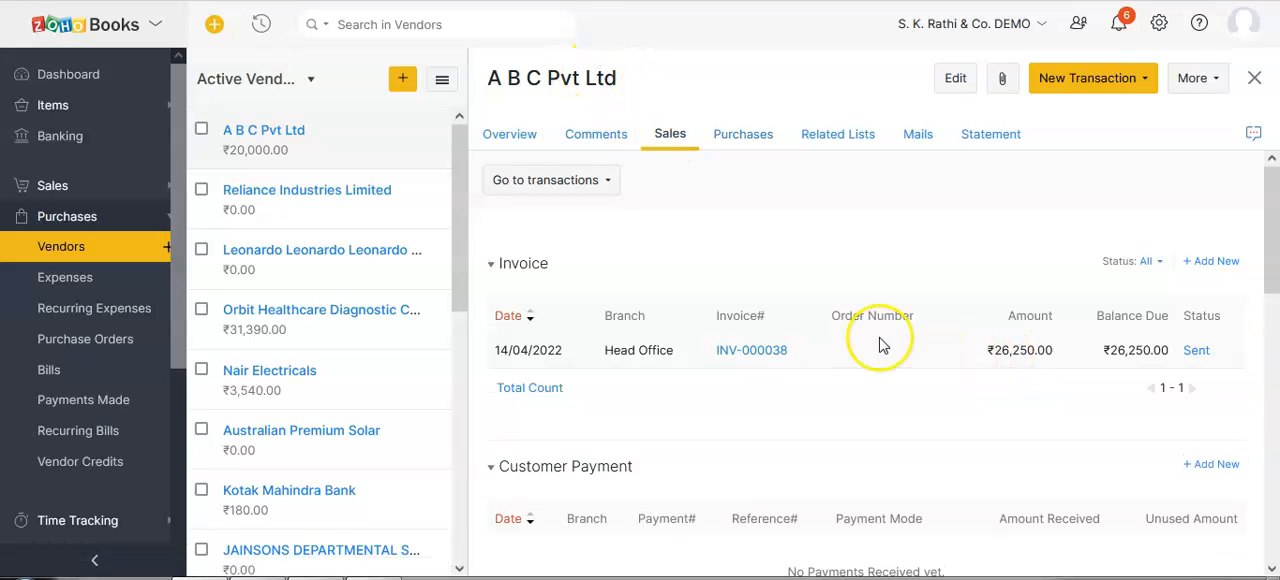
left_click(733, 137)
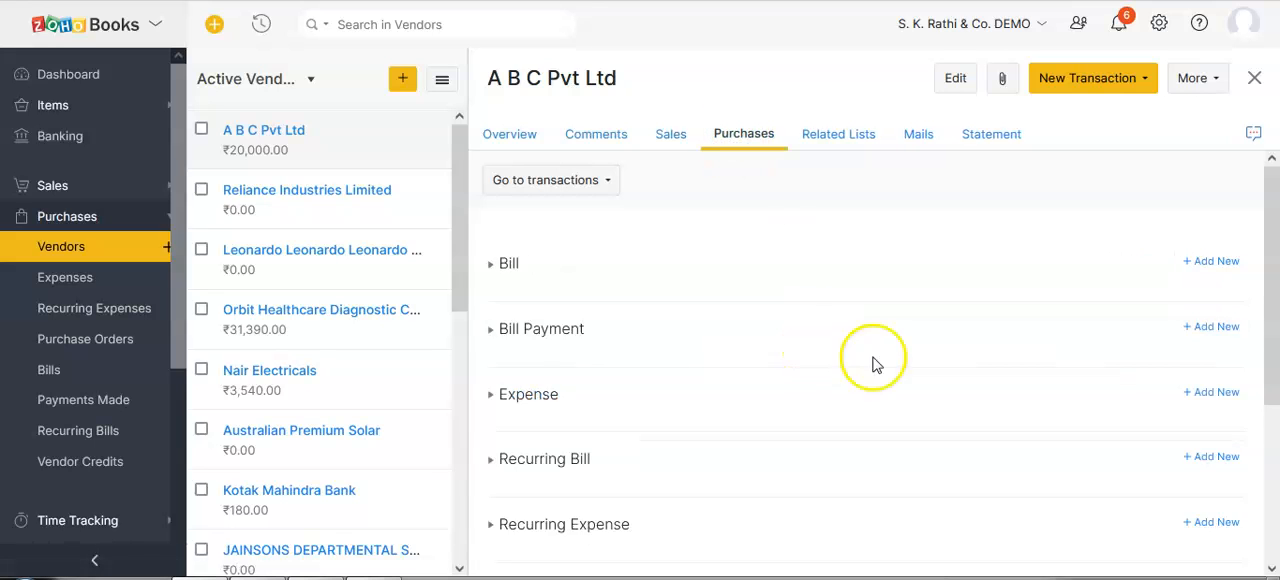
Record a payment of 20000 for A B C Pvt Ltd's open bill, paid through the Inter setoff account, and save it.
left_click(710, 353)
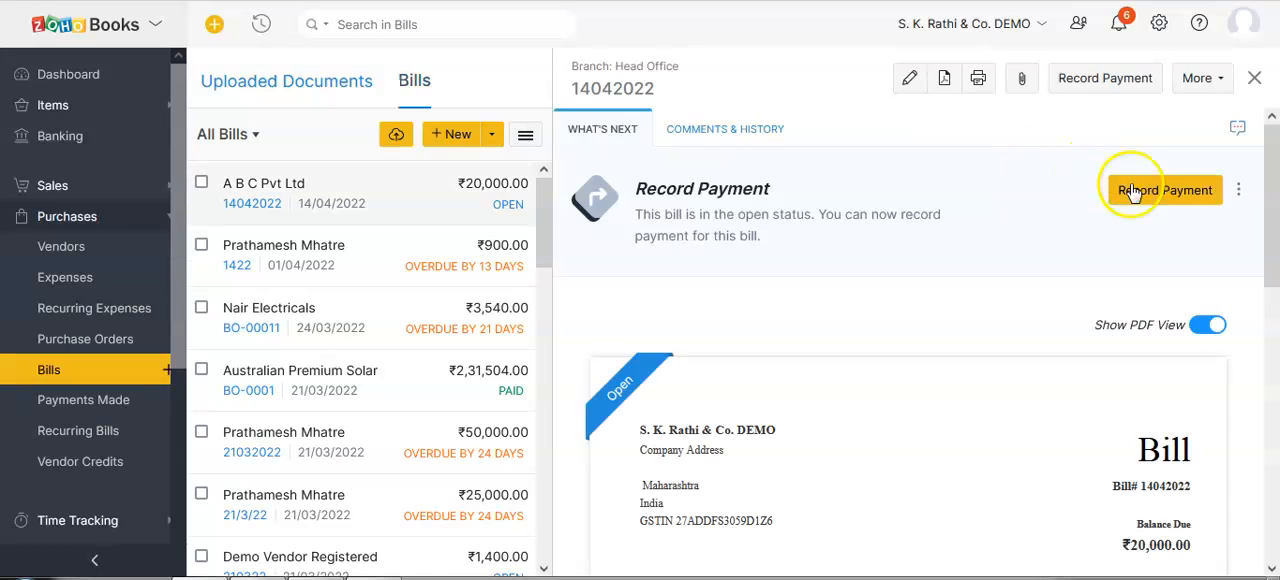
left_click(1145, 187)
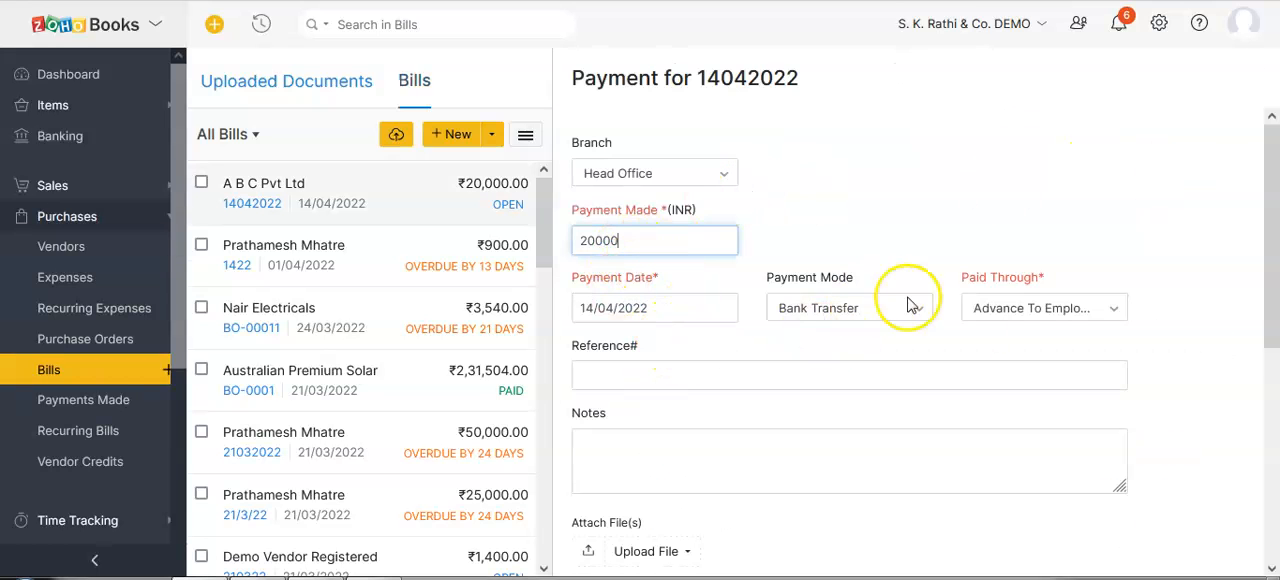
left_click(1046, 308)
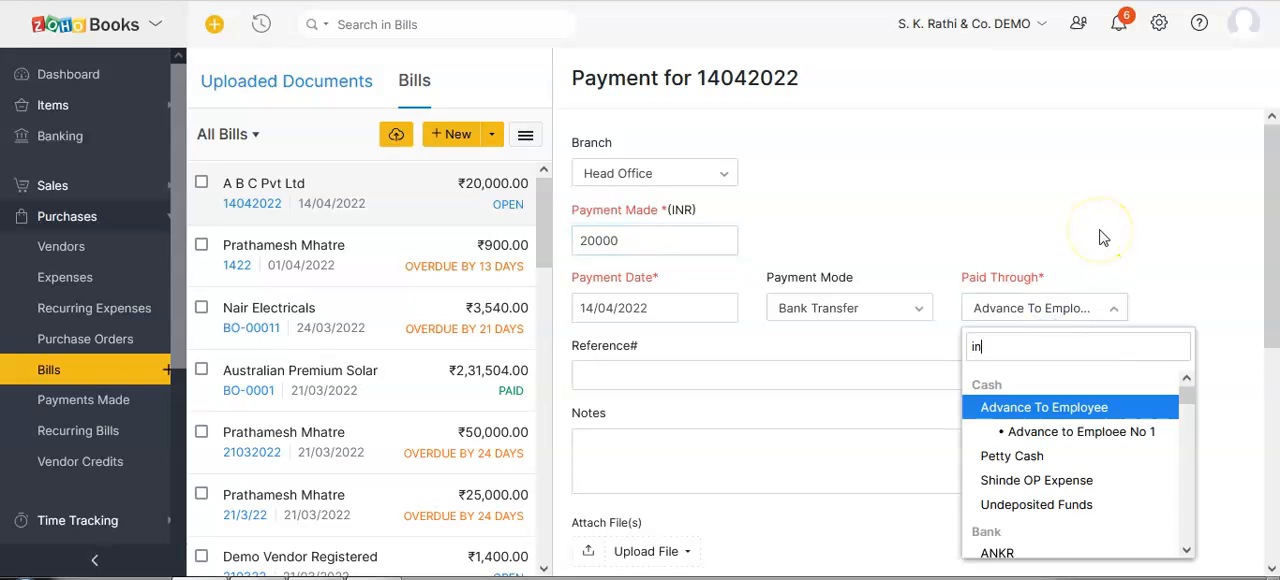
type("inter")
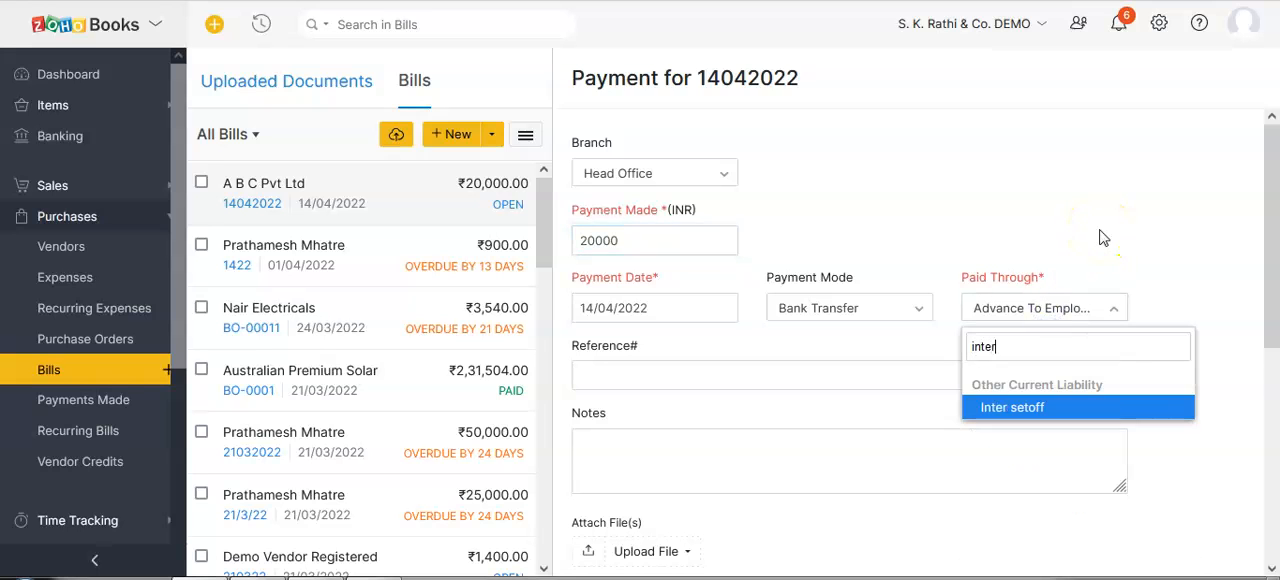
key("Return")
scroll(715, 441, "down", 4)
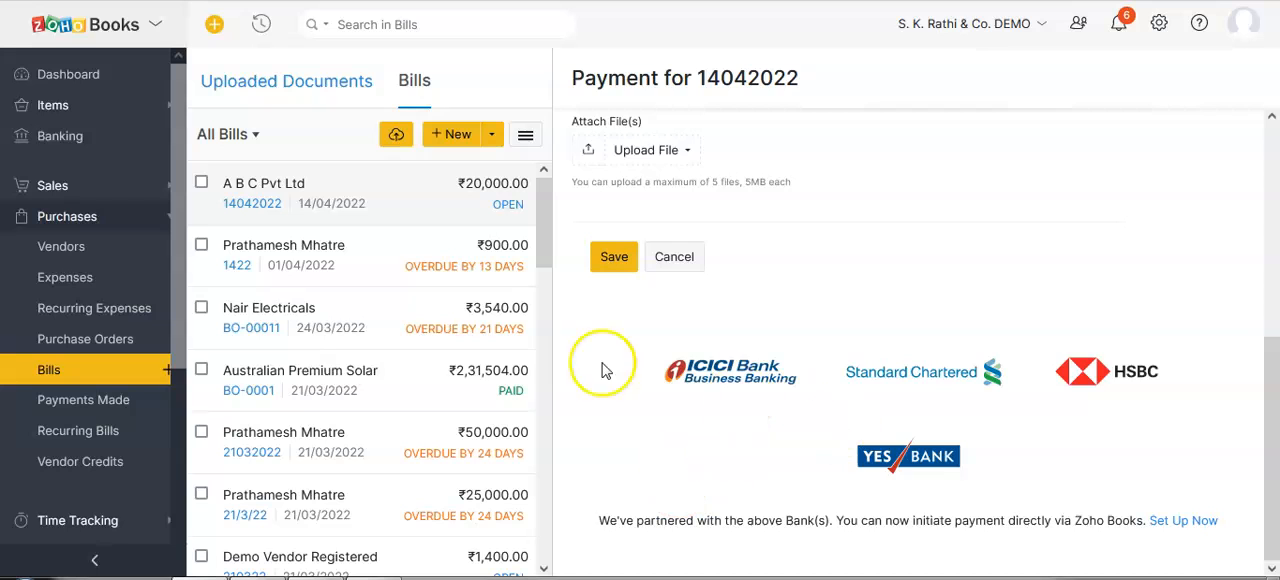
left_click(610, 262)
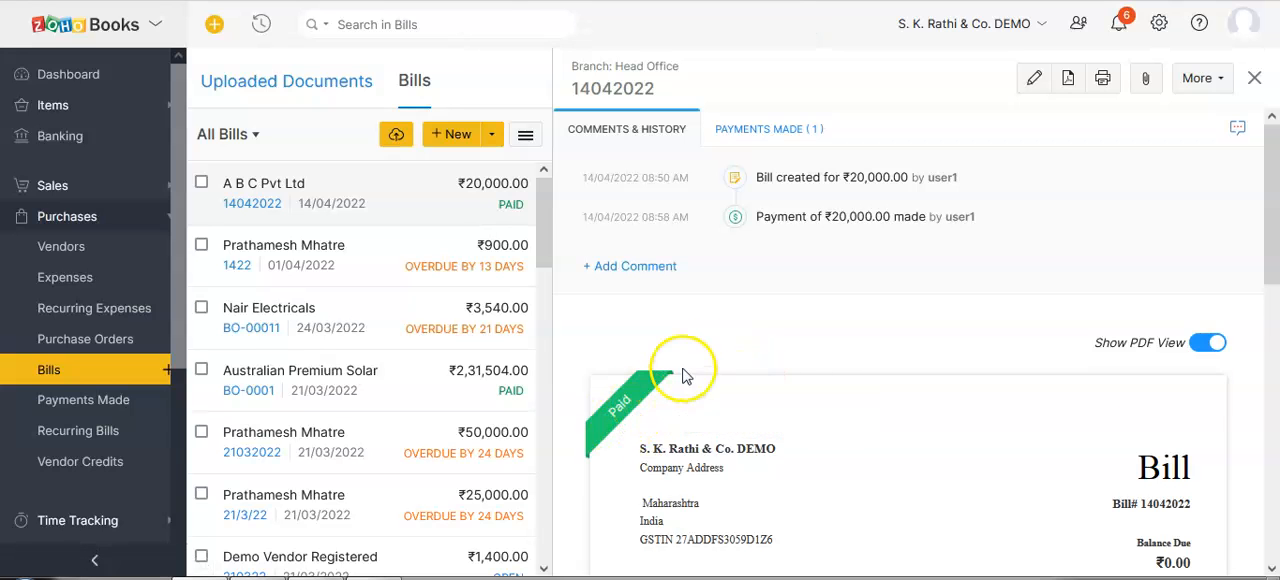
Go from the bill back to the vendor A B C Pvt Ltd and open its invoice INV-000038.
scroll(730, 420, "down", 3)
left_click(686, 412)
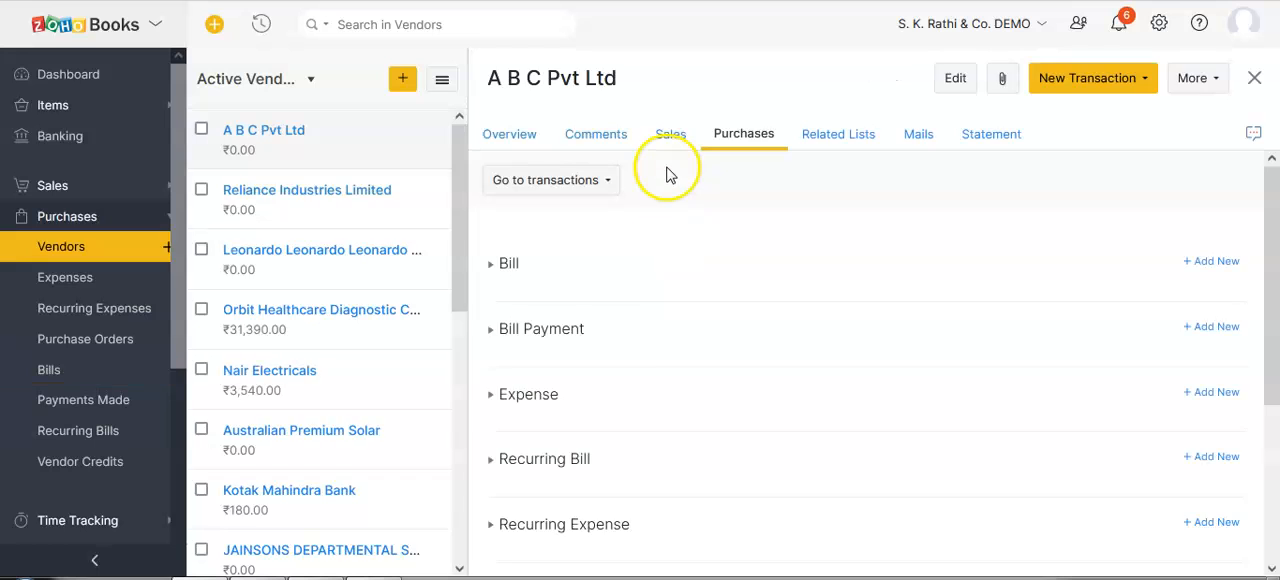
left_click(673, 140)
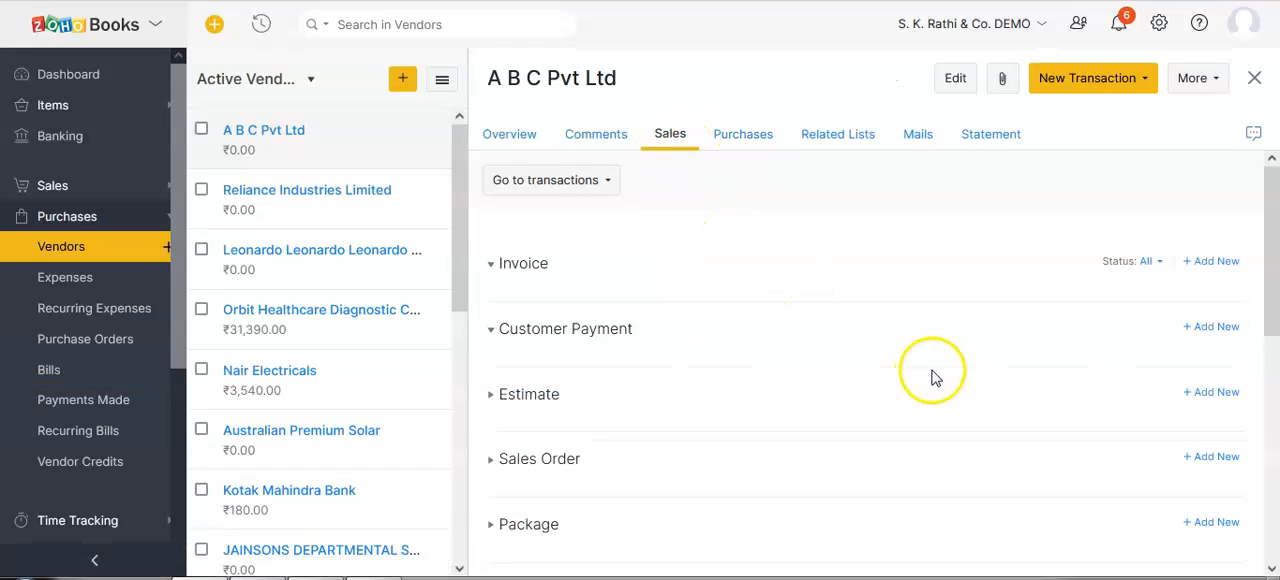
left_click(1133, 352)
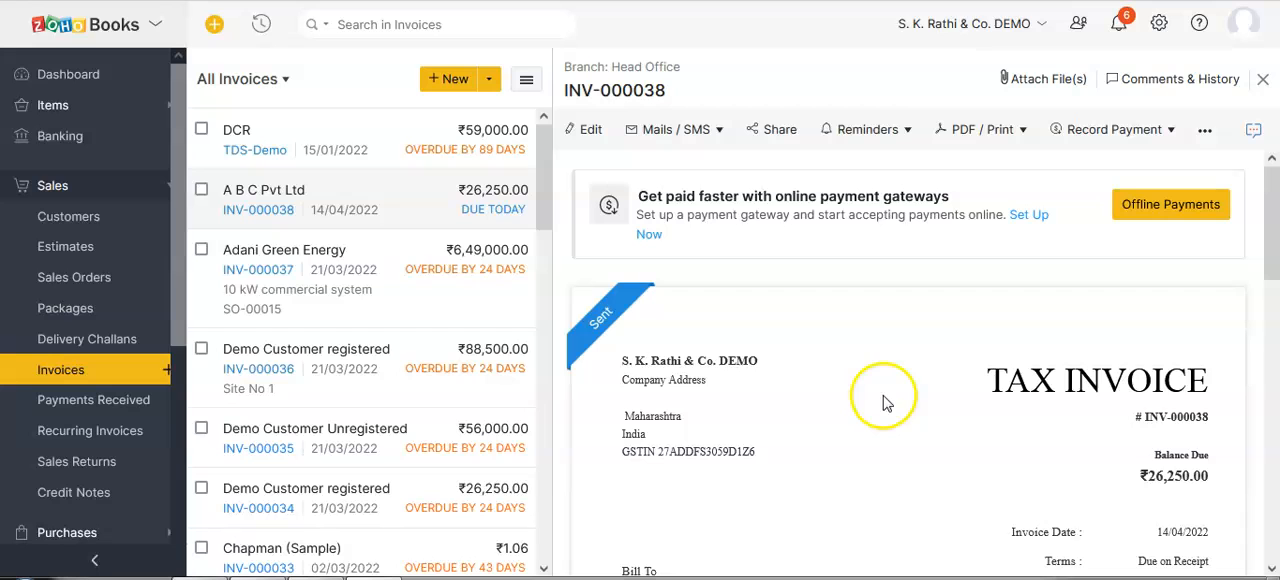
Record an offline payment of 20000 against invoice INV-000038, deposited to the Inter setoff account.
left_click(1171, 212)
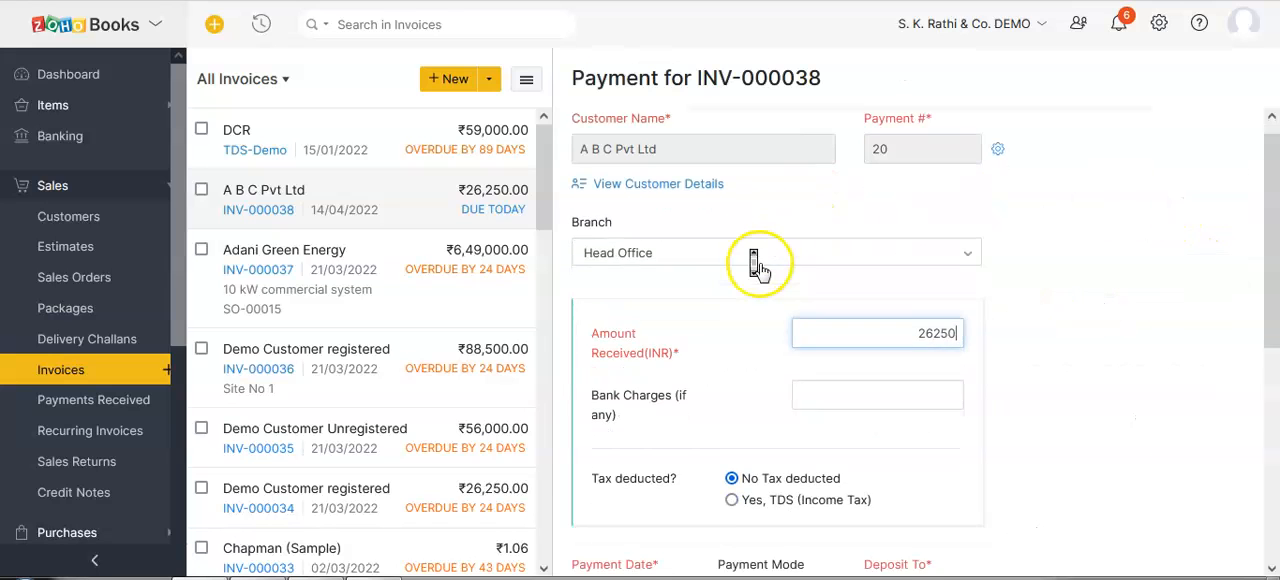
scroll(760, 268, "down", 1)
type("20000")
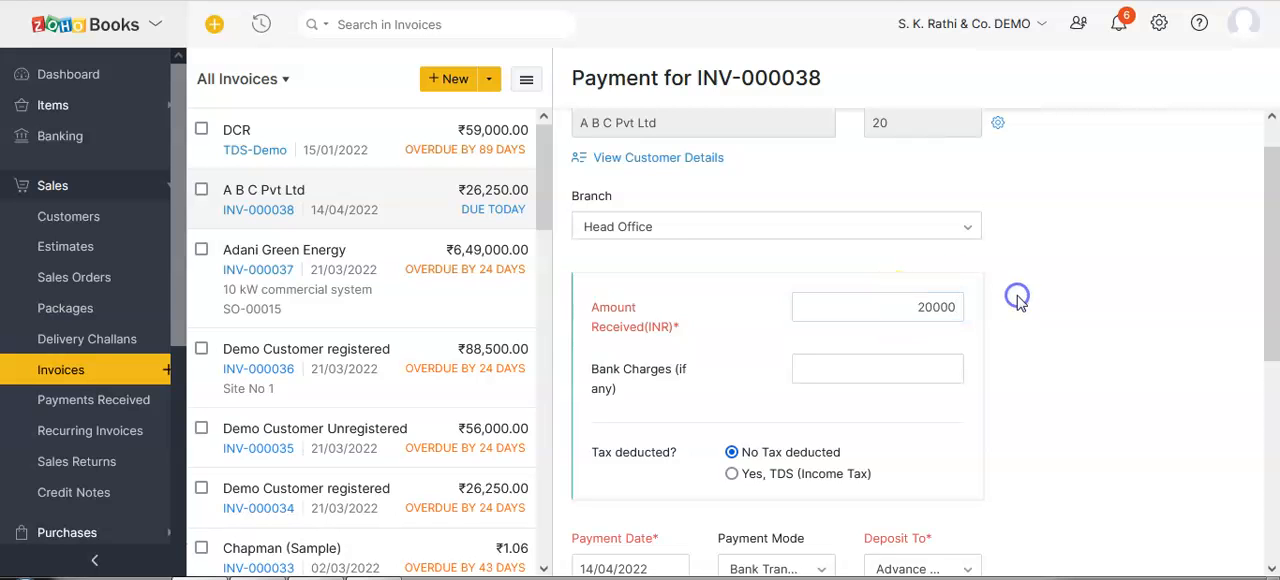
scroll(1020, 303, "down", 5)
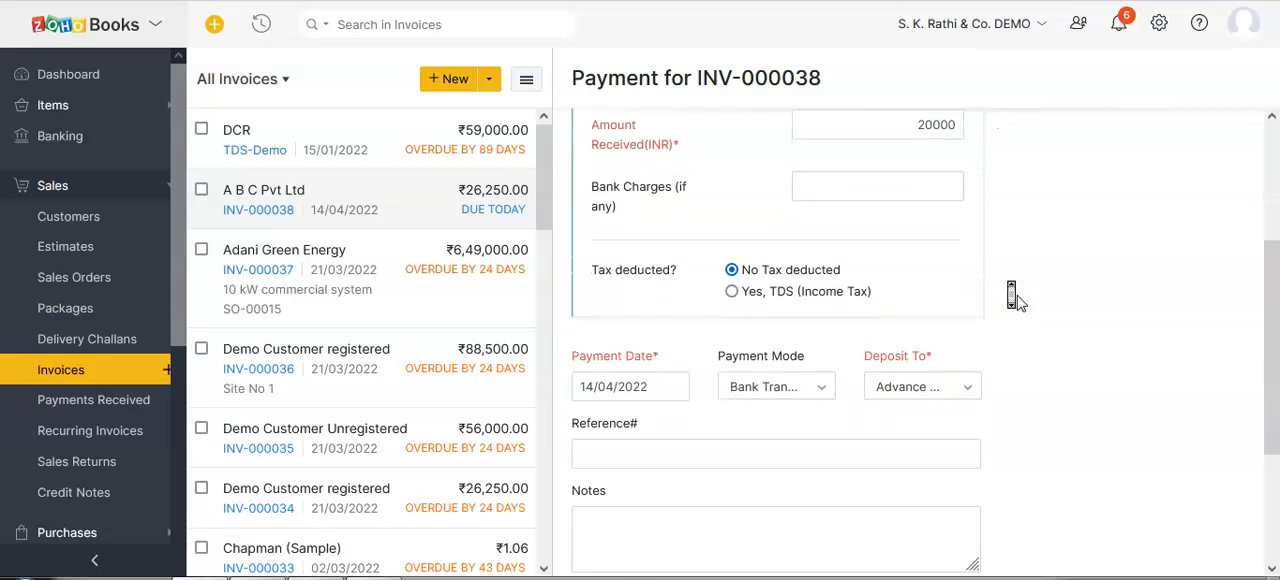
left_click(921, 324)
type("inter")
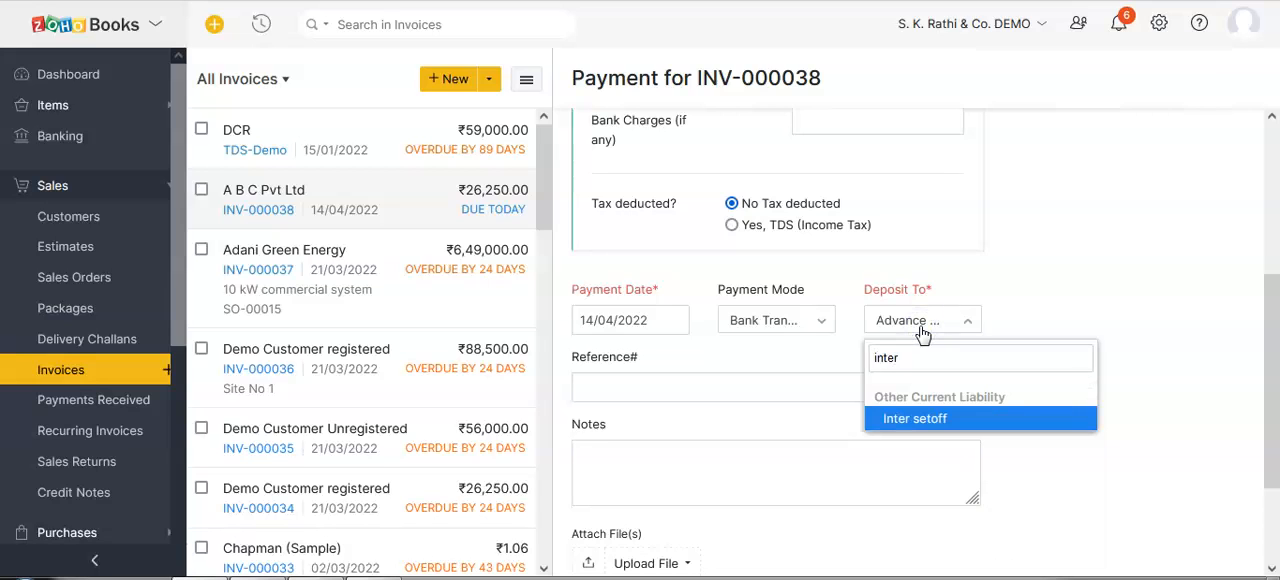
key("Return")
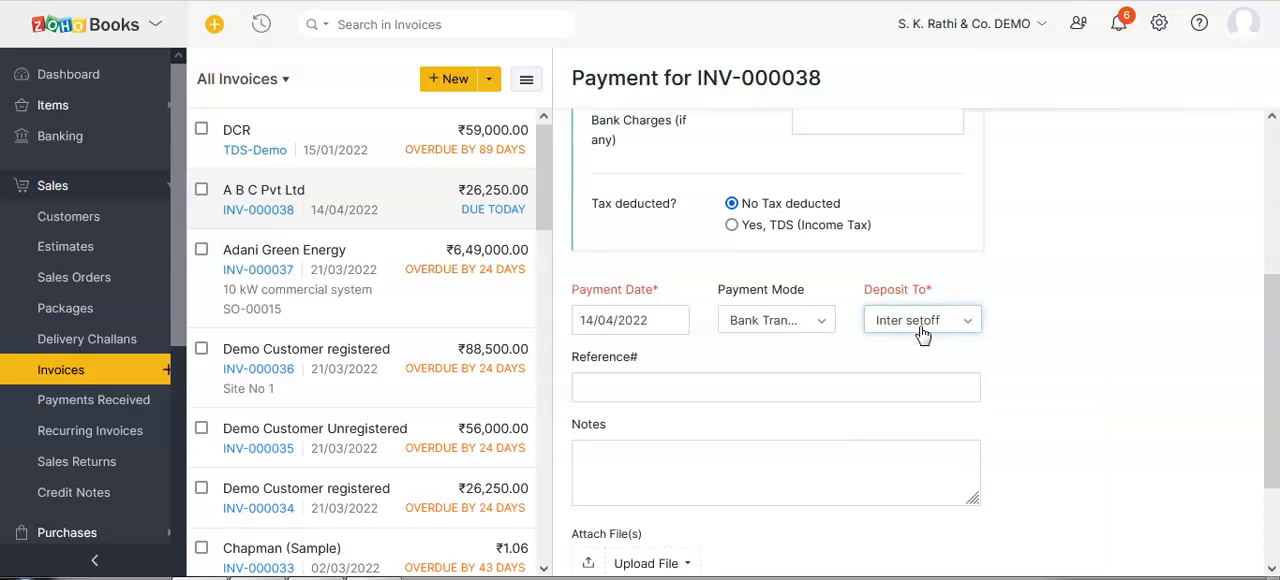
scroll(707, 352, "down", 2)
scroll(707, 352, "down", 1)
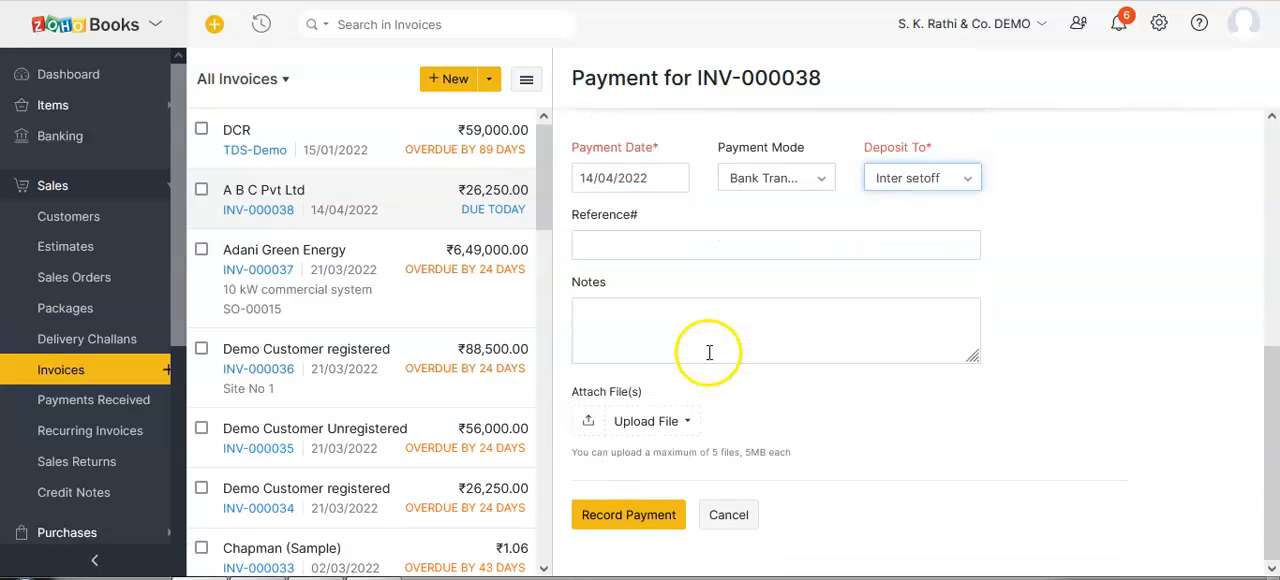
left_click(620, 512)
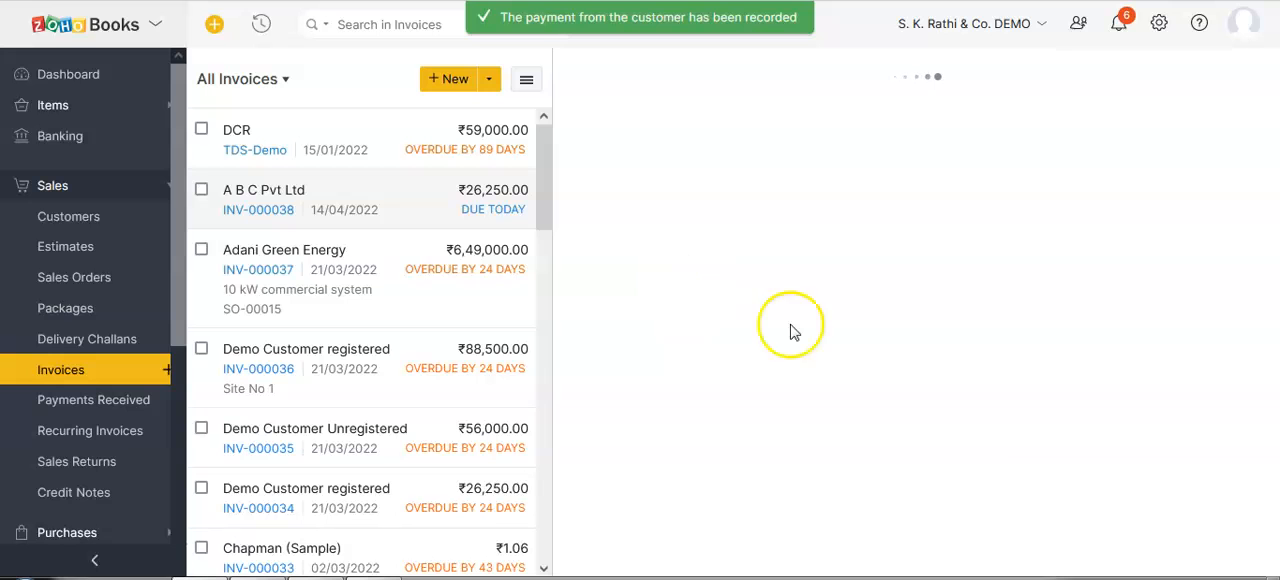
Check the payment and balance due on the invoice, and review A B C Pvt Ltd's transactions in its customer record.
scroll(838, 355, "down", 3)
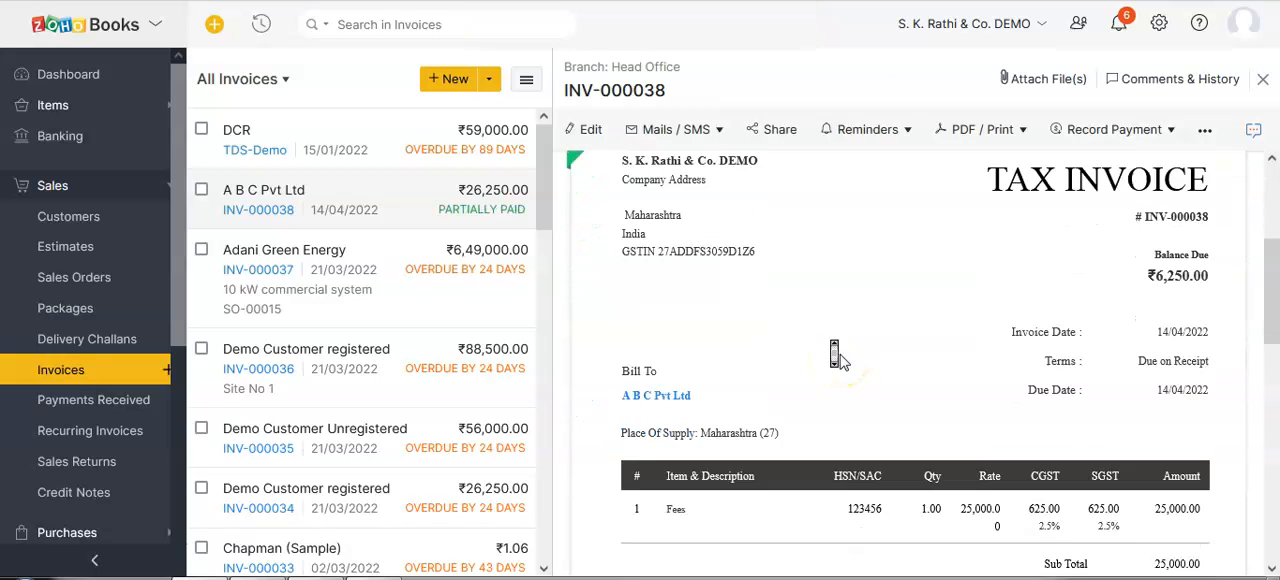
scroll(1140, 525, "down", 2)
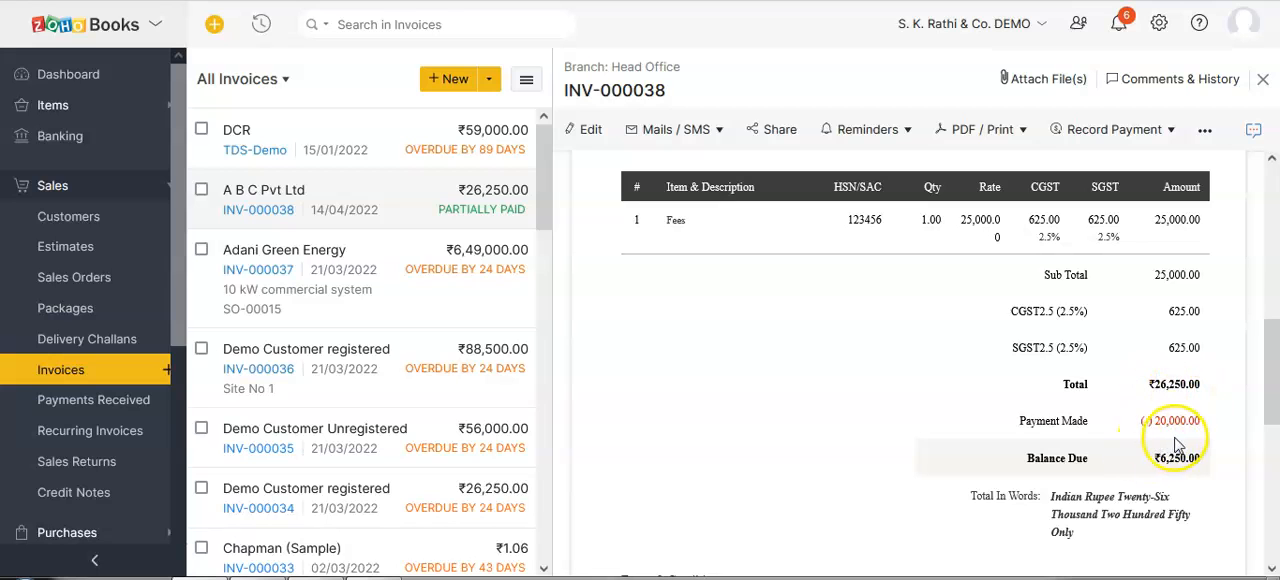
scroll(879, 415, "up", 6)
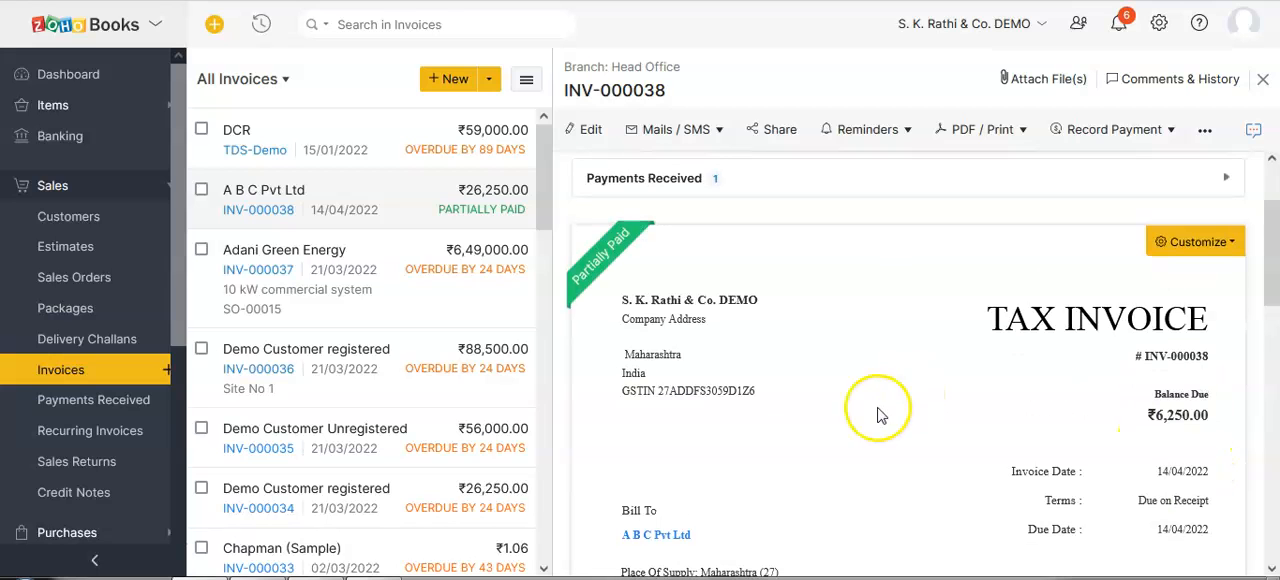
left_click(654, 534)
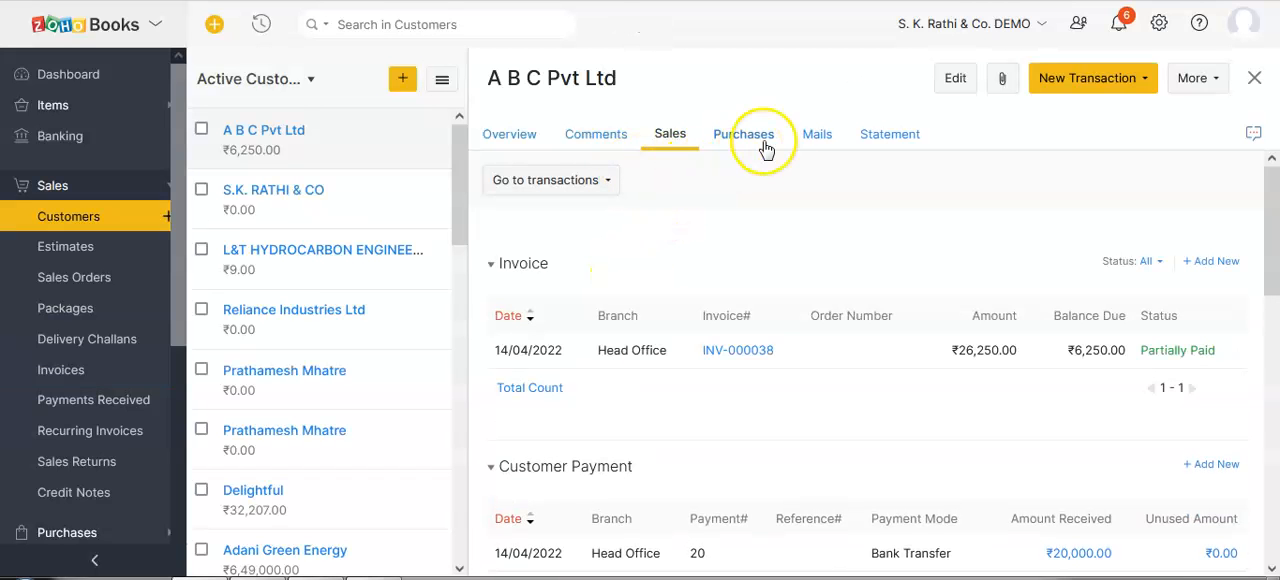
left_click(760, 146)
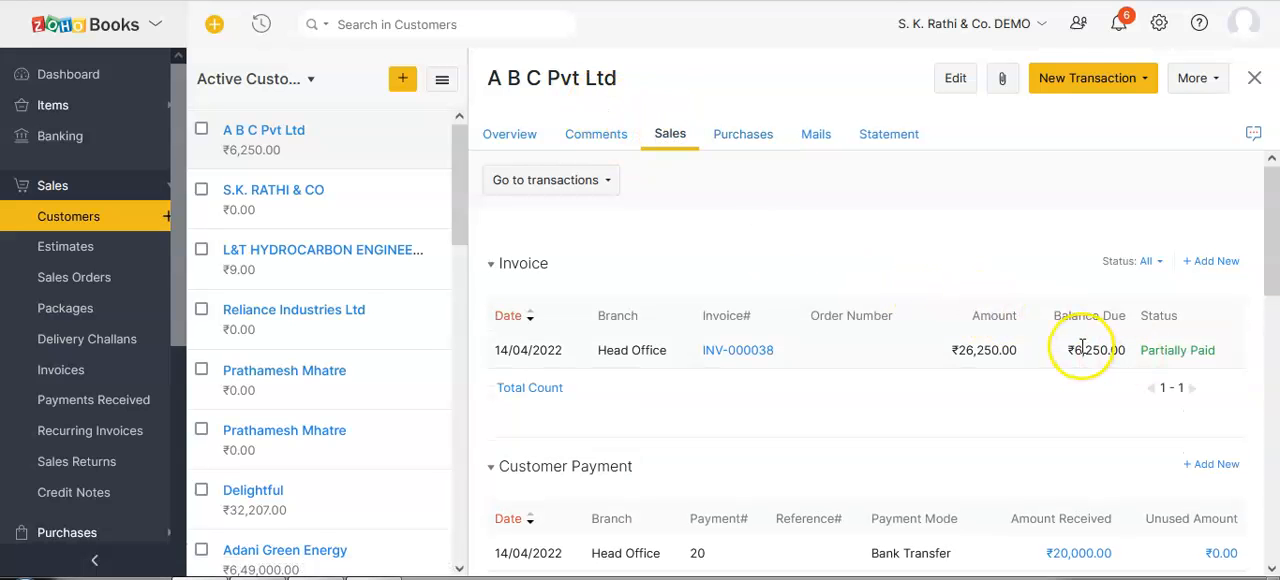
Open A B C Pvt Ltd's statement in the Vendor Statement view and examine its account summary.
left_click(880, 140)
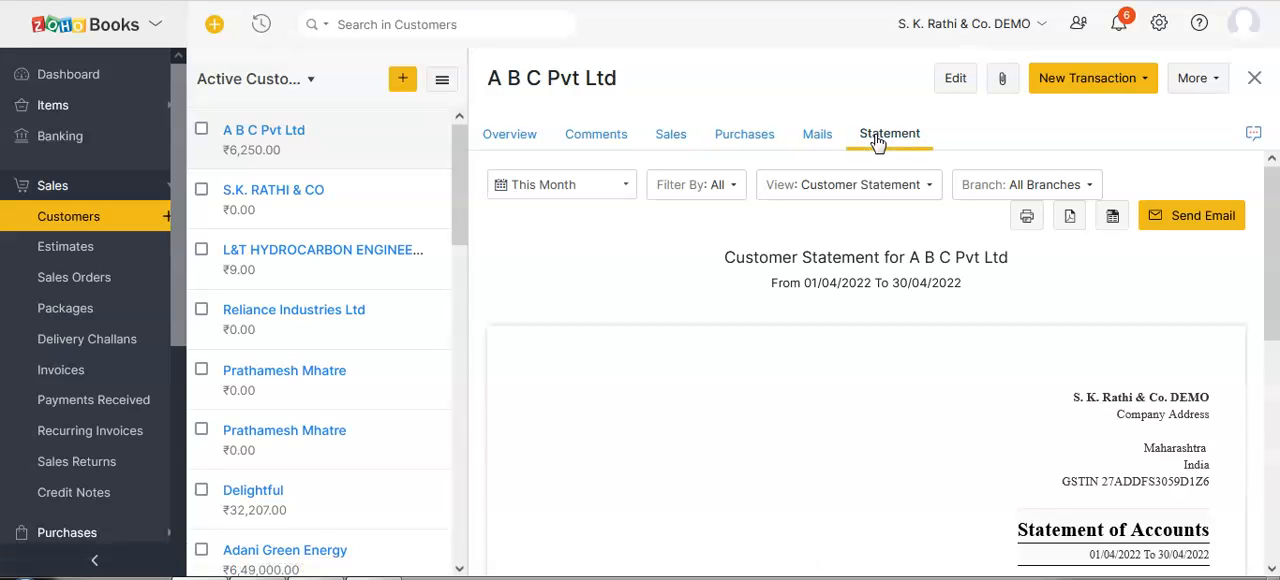
left_click(801, 196)
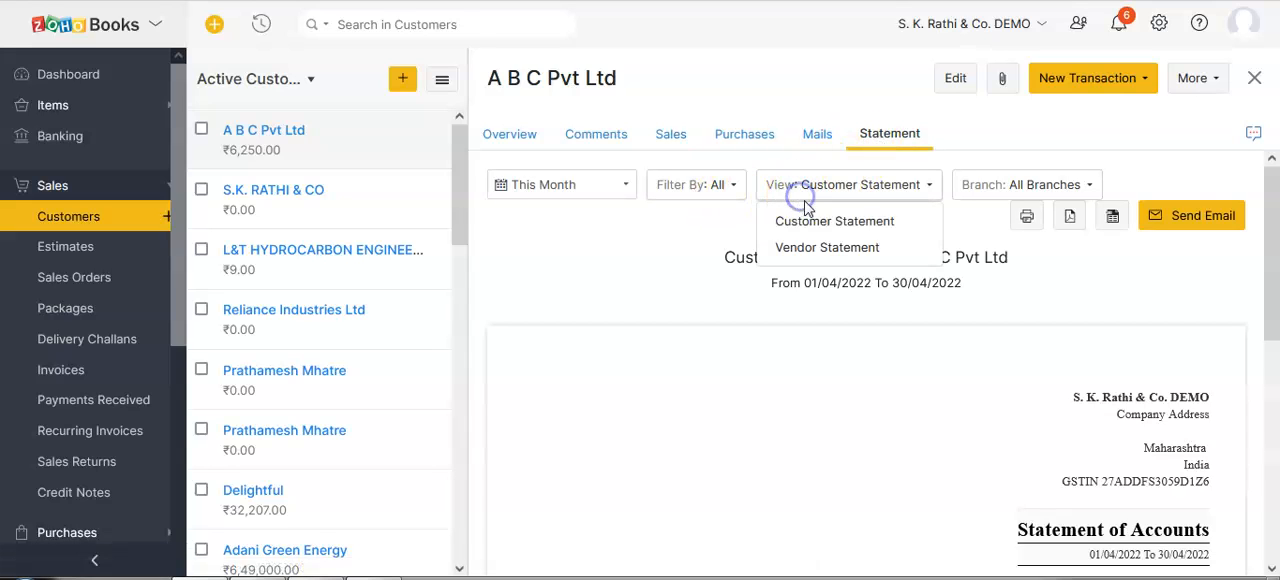
left_click(801, 248)
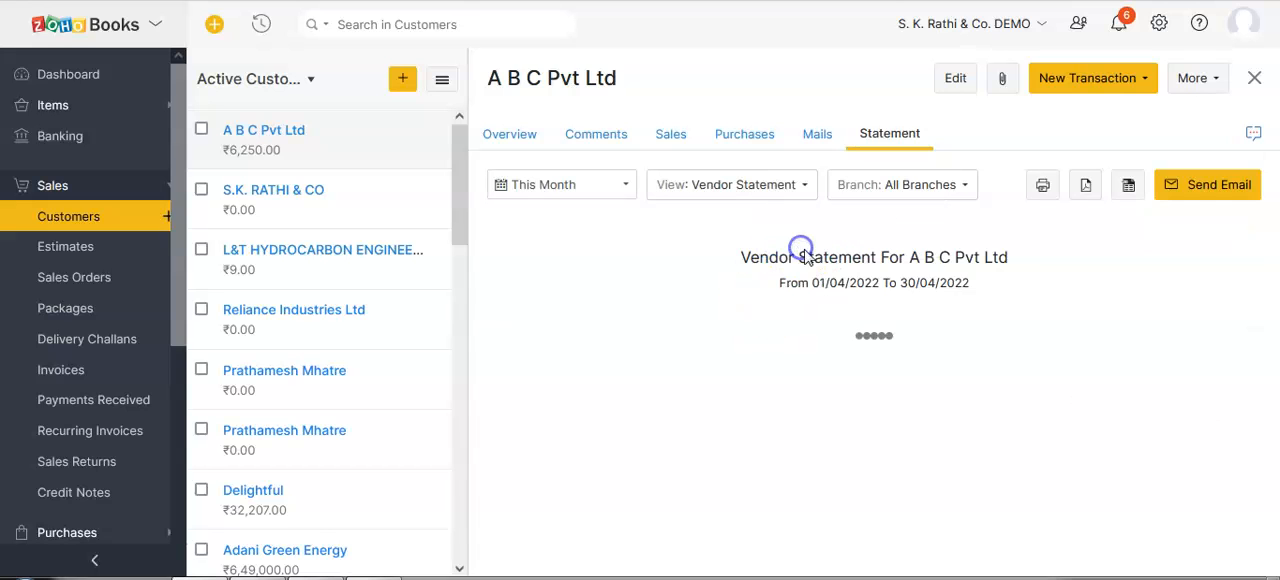
scroll(880, 294, "down", 3)
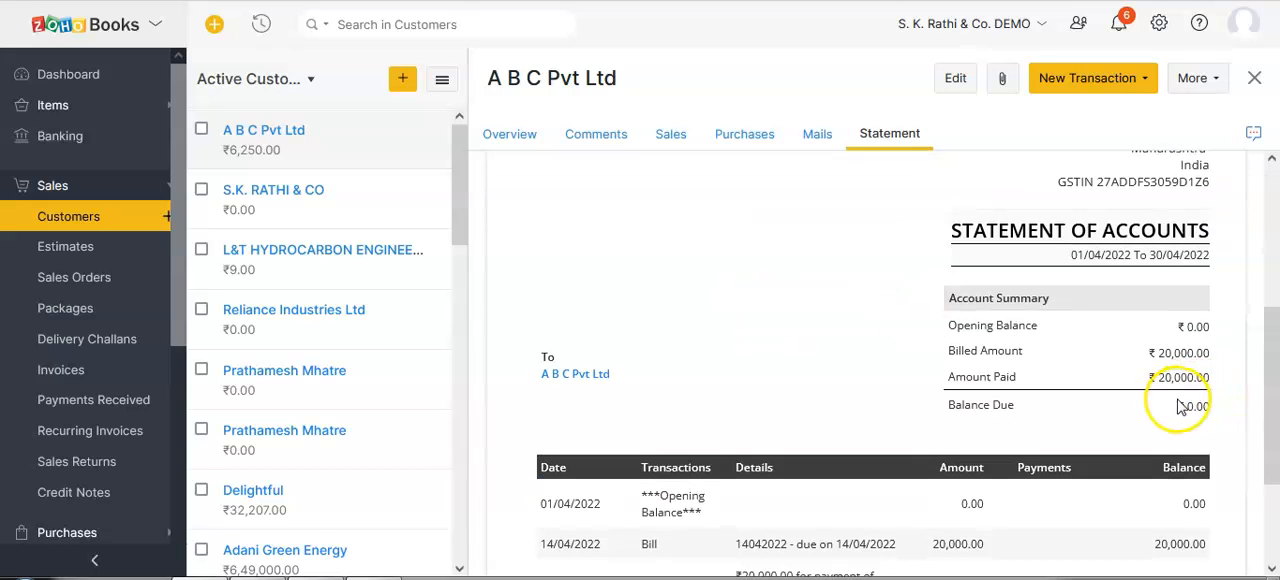
Switch the statement view to Customer Statement and examine A B C Pvt Ltd's invoice, payment and balance entries.
scroll(752, 350, "up", 3)
left_click(760, 190)
left_click(728, 218)
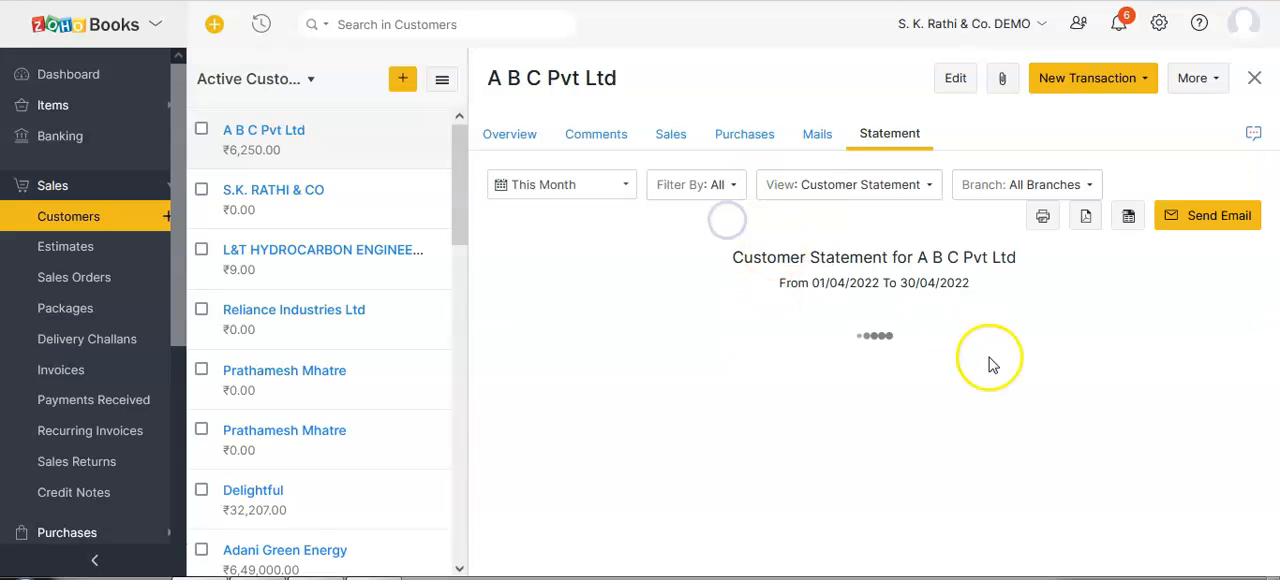
scroll(1190, 425, "down", 5)
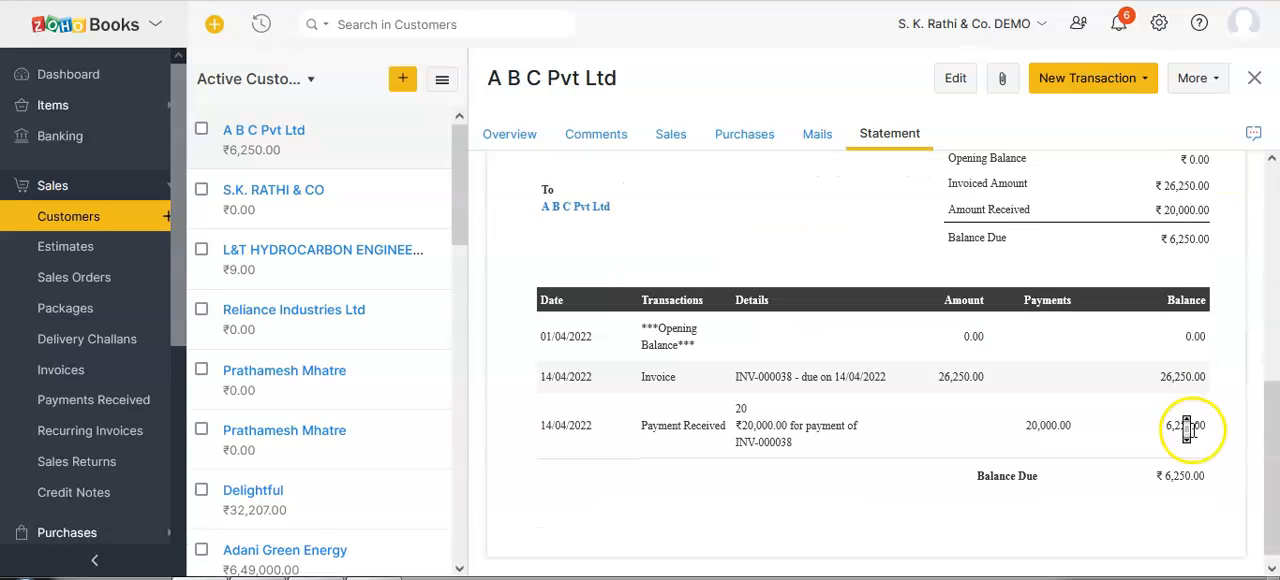
scroll(1190, 428, "down", 1)
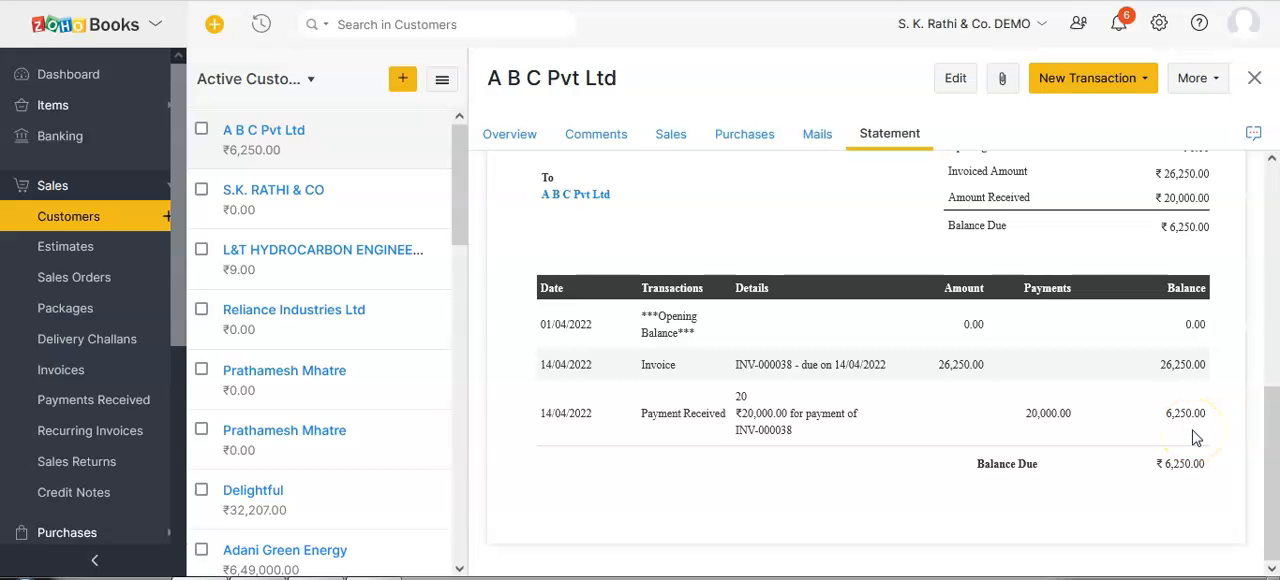
scroll(860, 452, "up", 5)
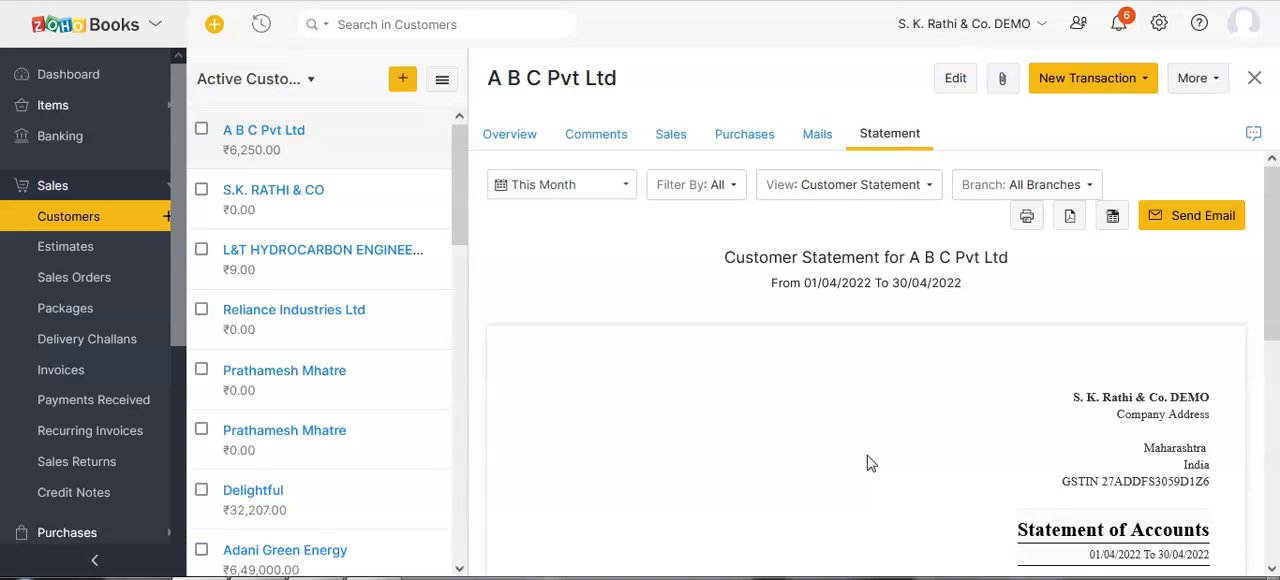
Switch to the event page open in the browser.
key("ctrl+Tab")
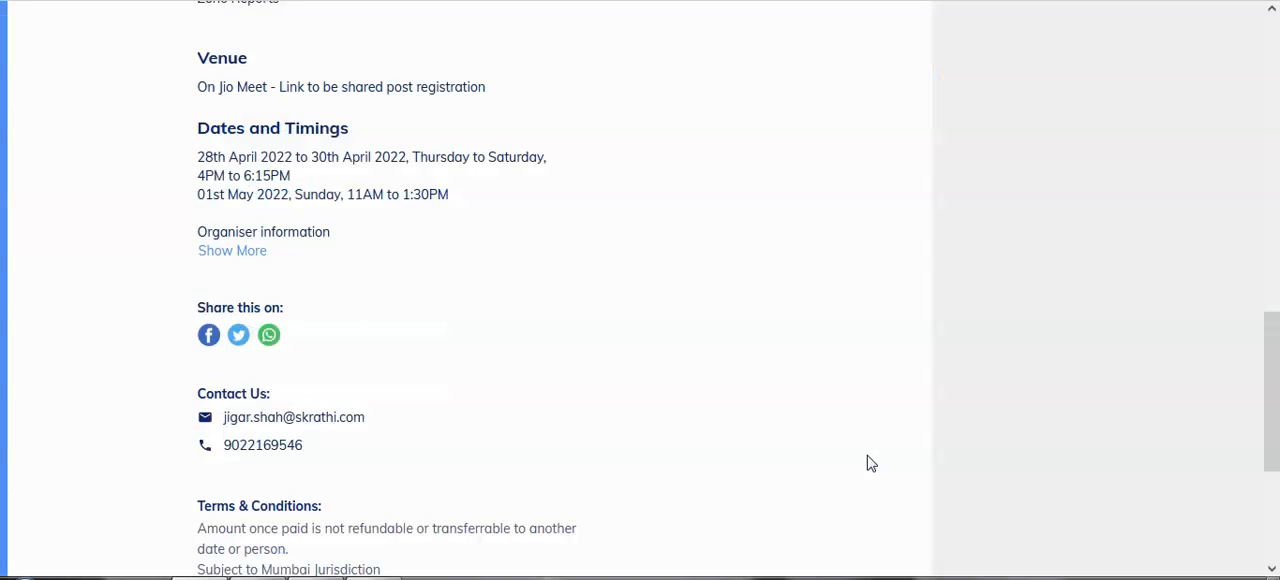